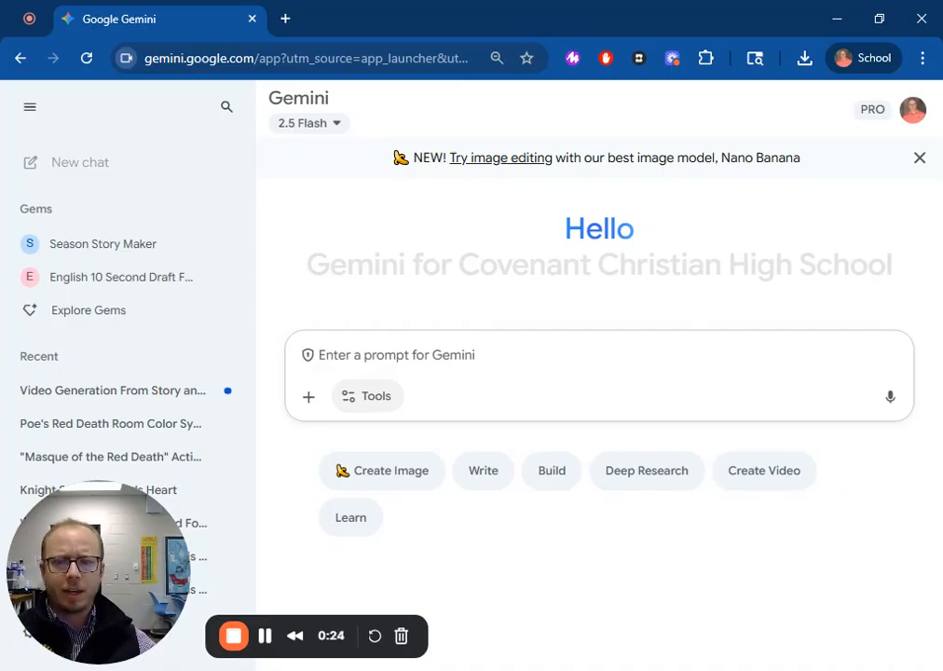
- Enable Canvas and ask for a handout on Poe's The Masque of the Red Death showing the symbolism of the 7 rooms
left_click(359, 402)
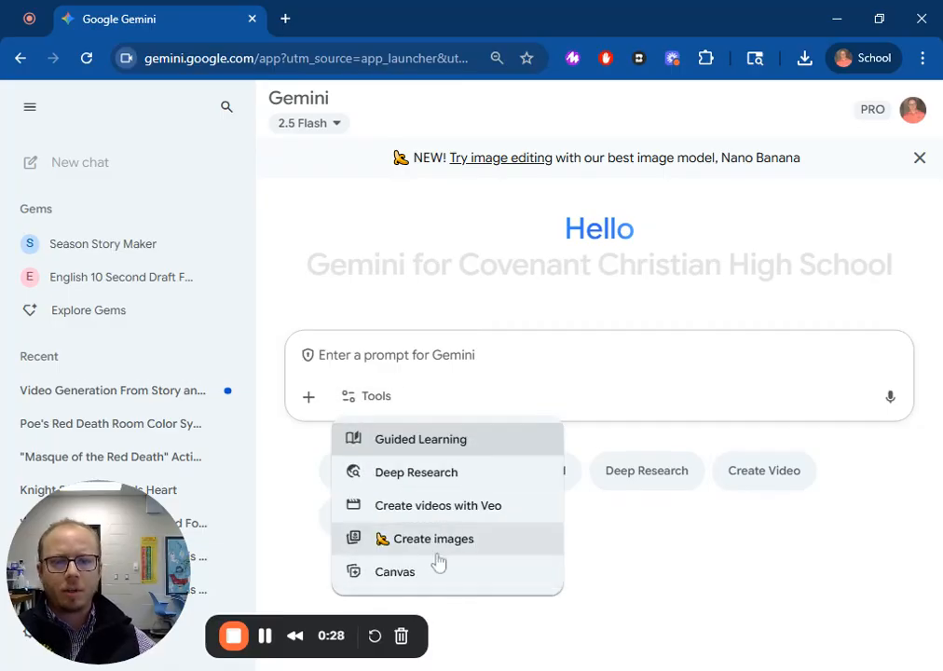
left_click(416, 581)
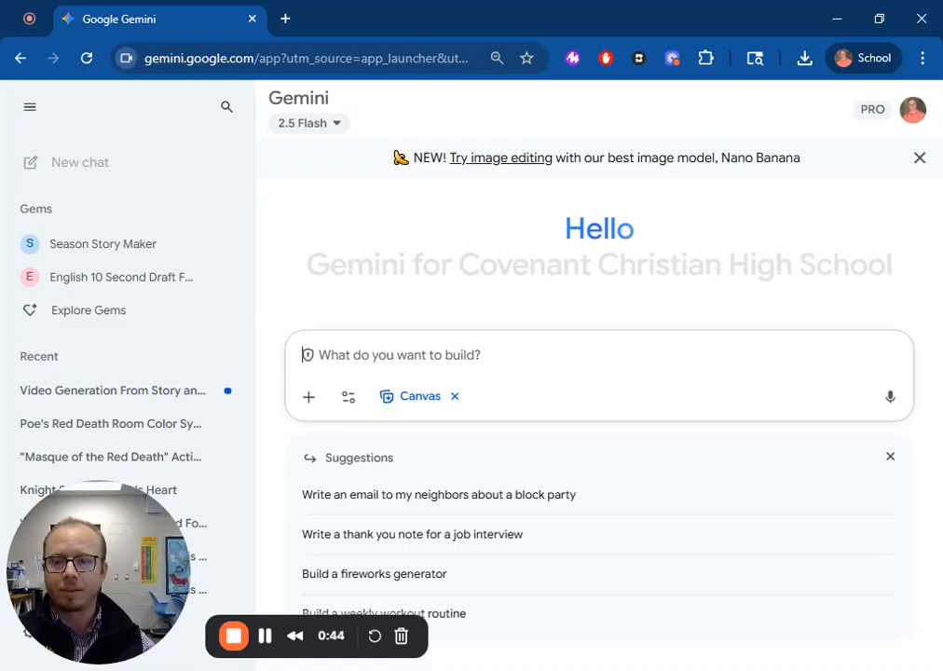
type("Can you make me ")
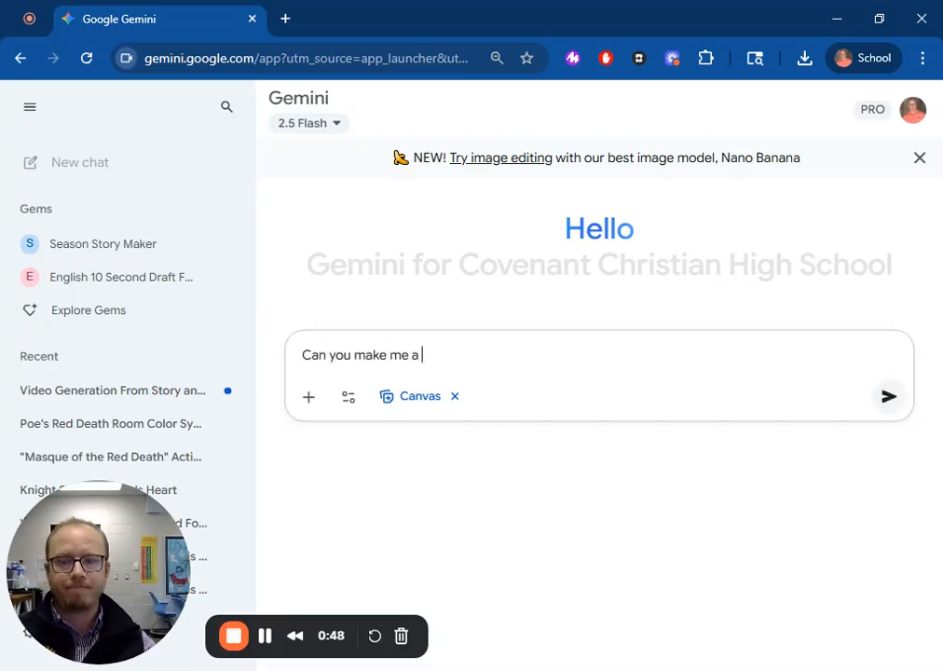
type("a handout in c")
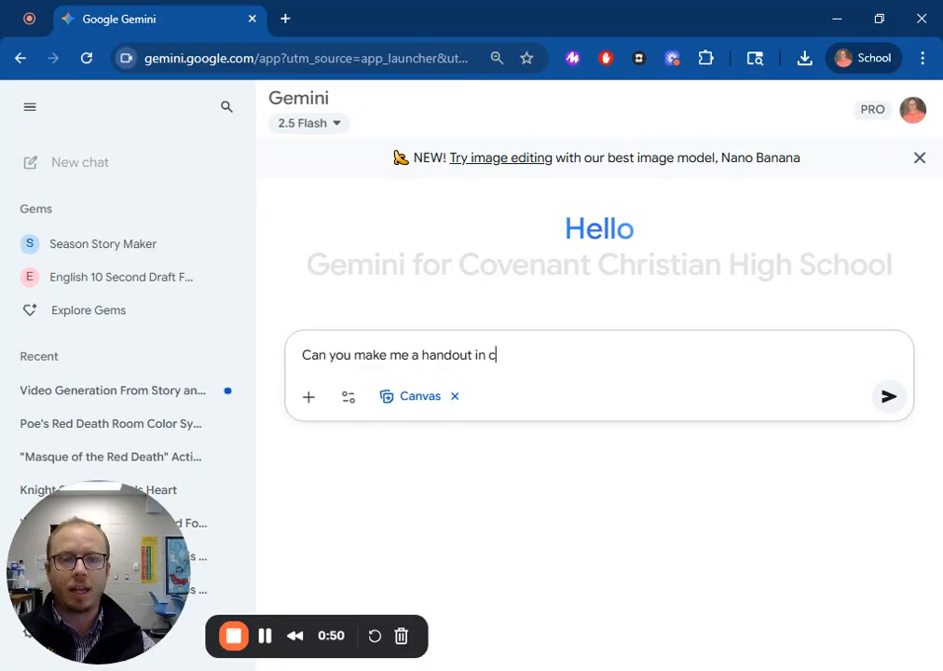
type("anvas for")
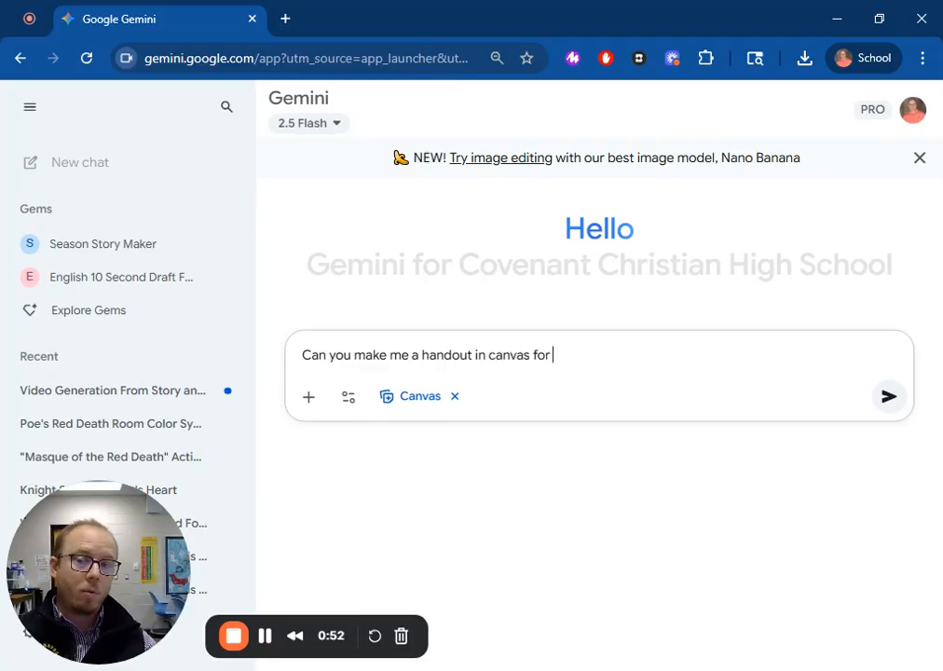
type(" Poe's")
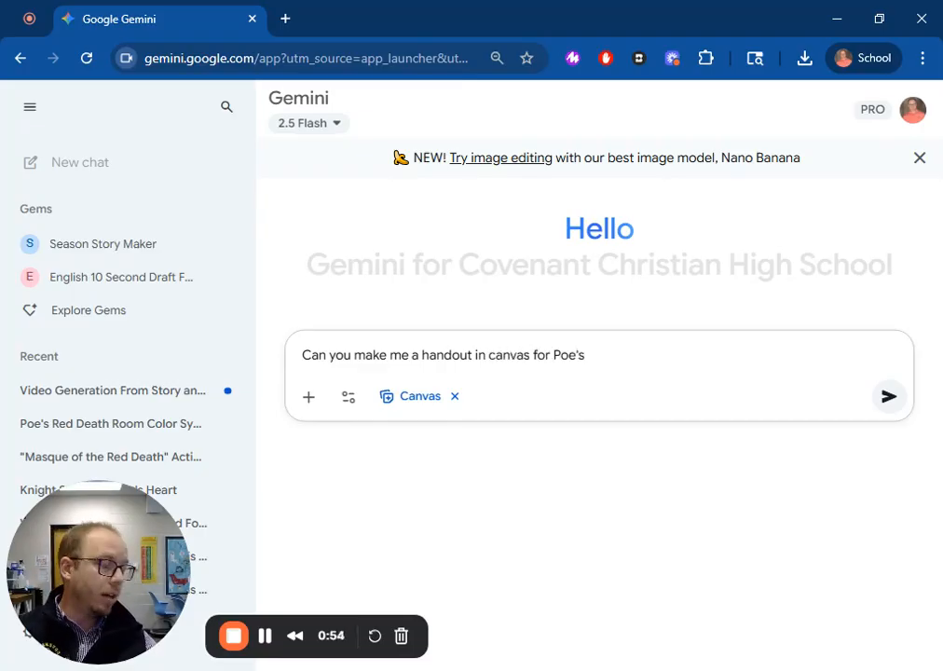
type(" The Mas")
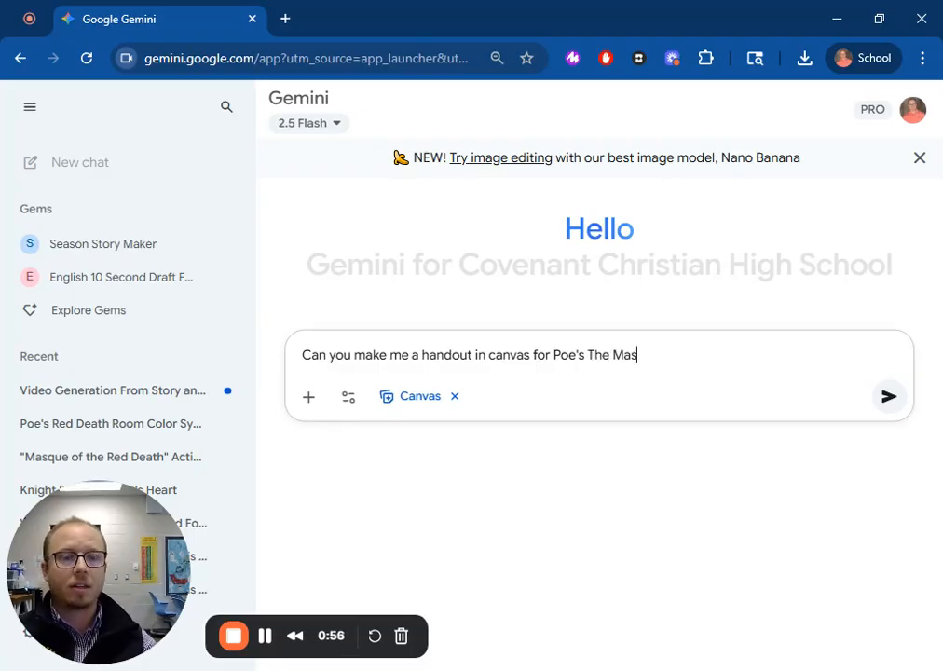
type("que of the ")
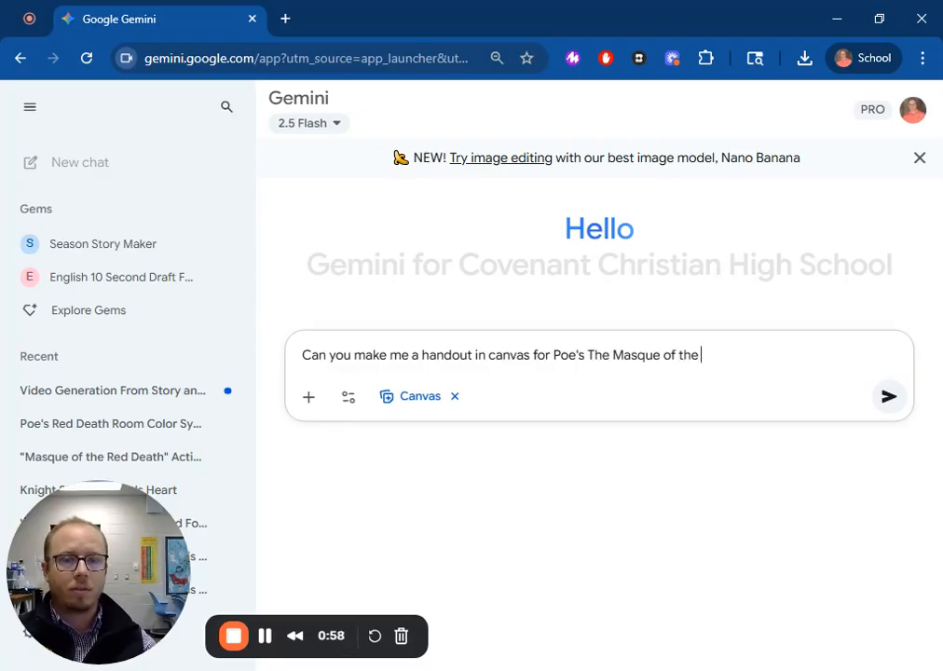
type("Red Death showing")
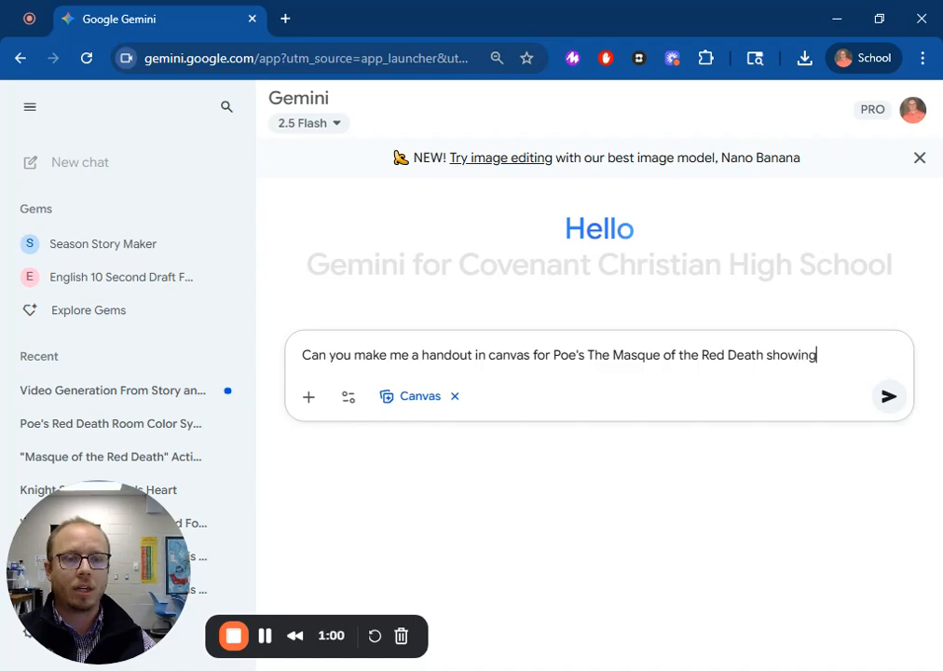
type(" the ")
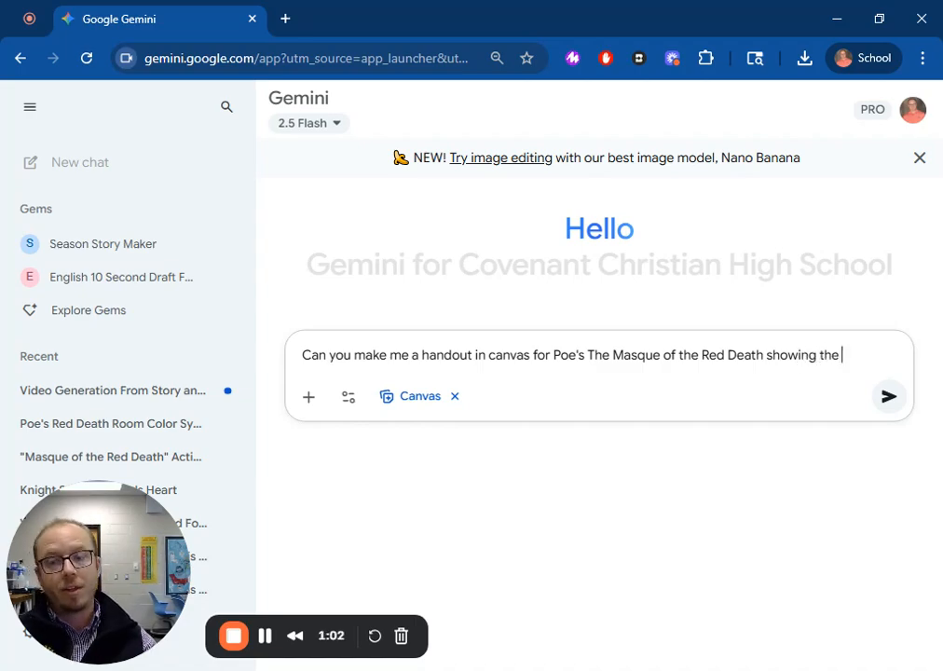
type("symbol")
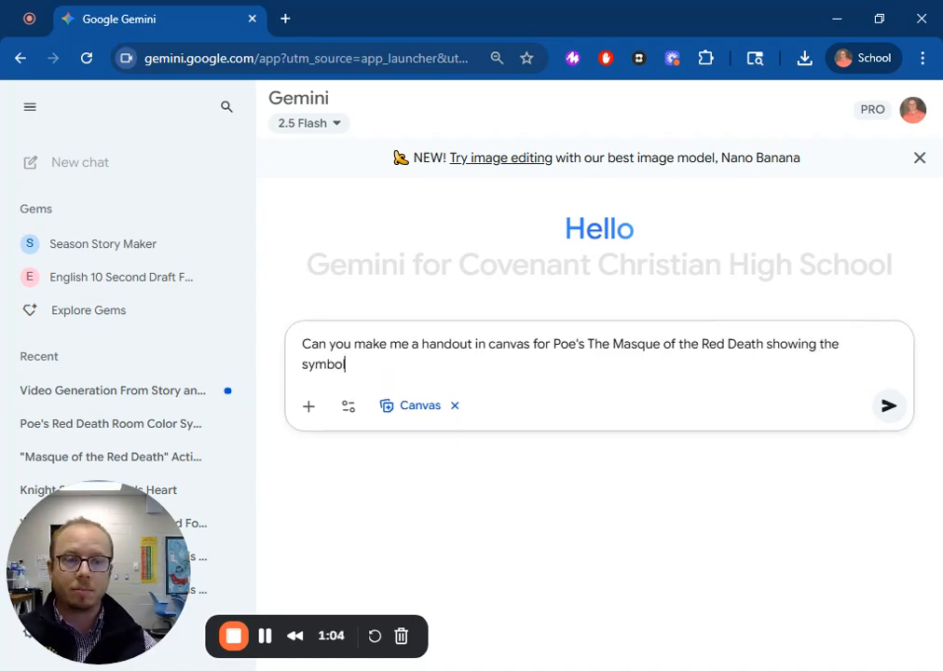
type("ism of the 7 ")
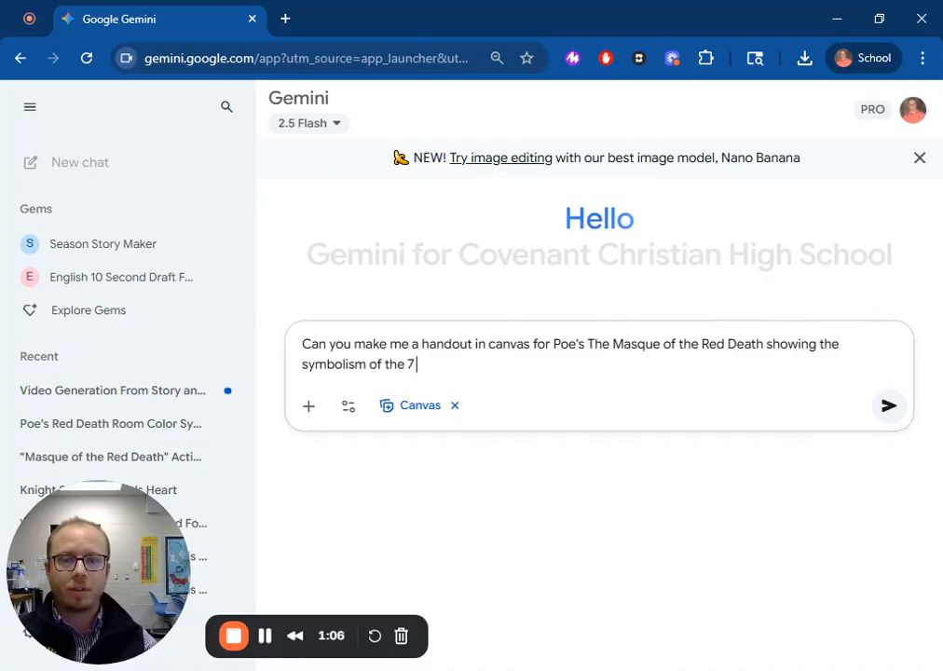
type("rooms?")
key("Return")
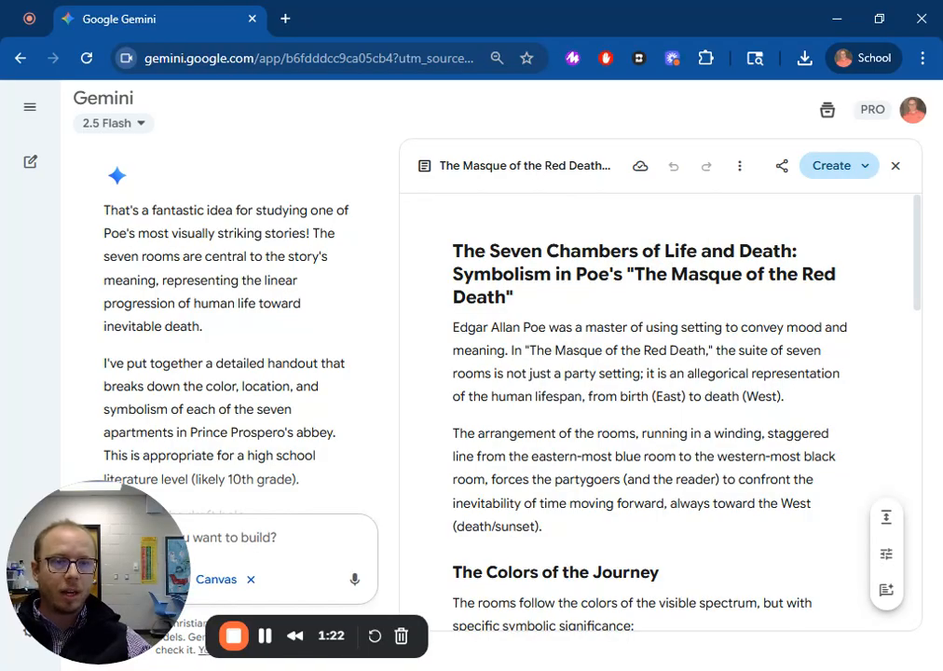
- Try out manual editing by replacing the second paragraph's ending after "western-most black room" with random filler letters
mouse_move(542, 527)
left_mouse_down()
mouse_move(389, 466)
mouse_move(416, 494)
mouse_move(492, 480)
mouse_move(595, 503)
mouse_move(542, 526)
left_mouse_up()
left_click(494, 480)
key("BackSpace")
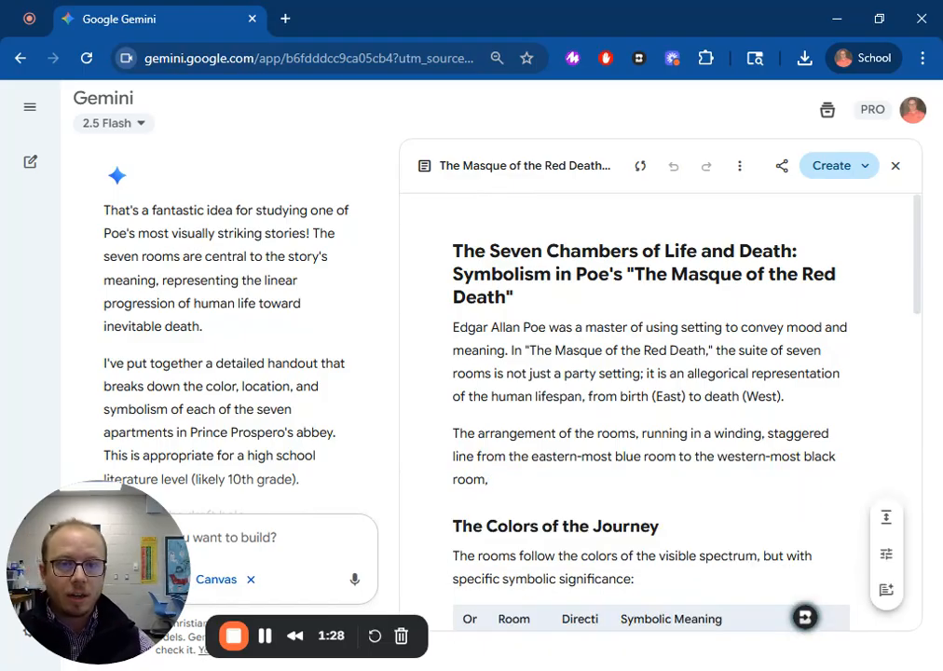
type("alsdkffdkj")
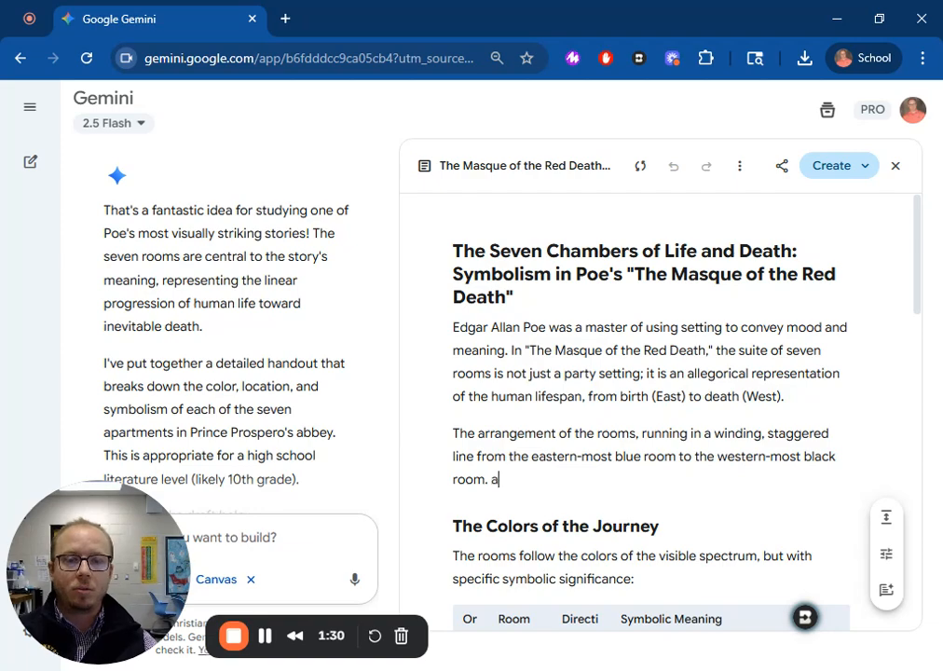
key("BackSpace")
key("BackSpace")
key("BackSpace")
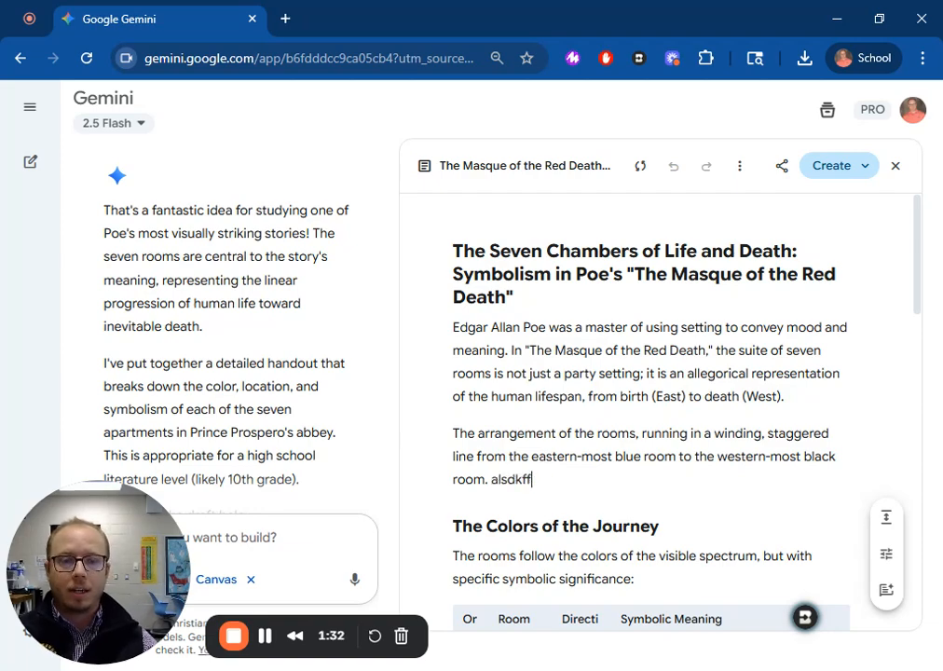
key("BackSpace")
key("BackSpace")
key("BackSpace")
- Undo the manual edits to the handout's second paragraph
key("ctrl+z")
key("ctrl+z")
key("ctrl+z")
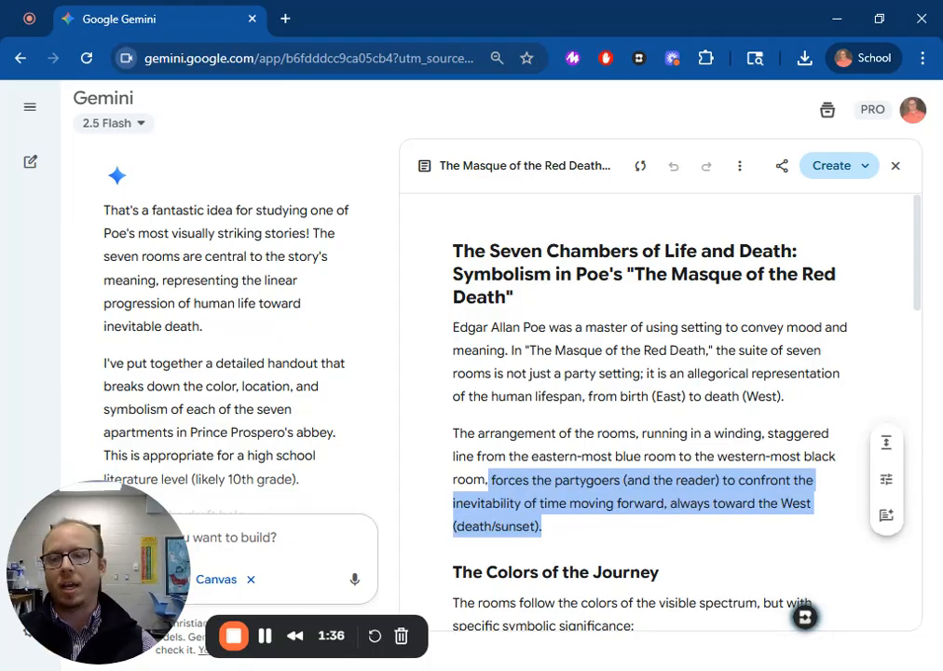
scroll(652, 410, "down", 5)
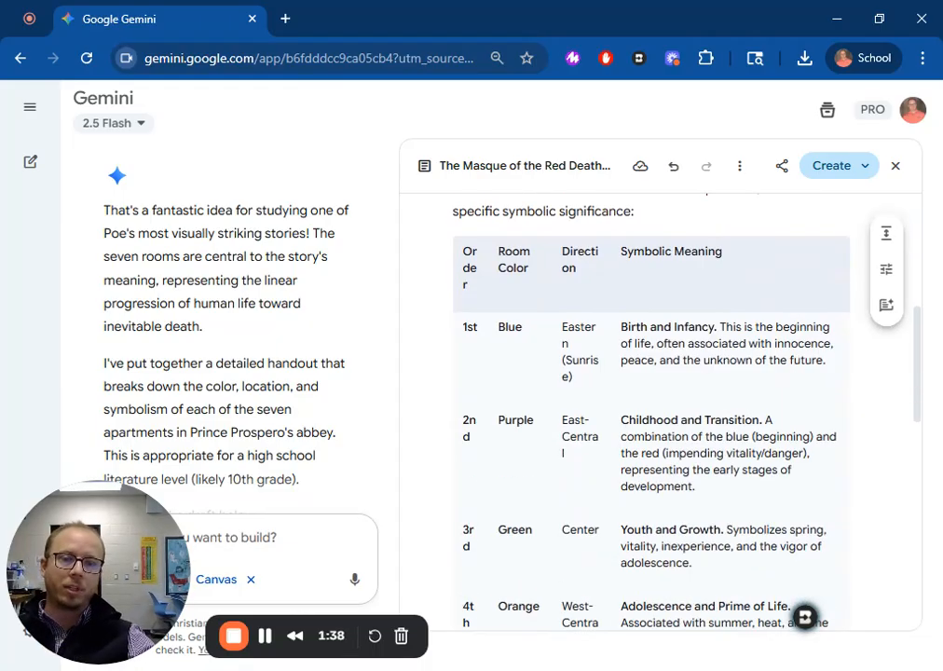
left_click(866, 170)
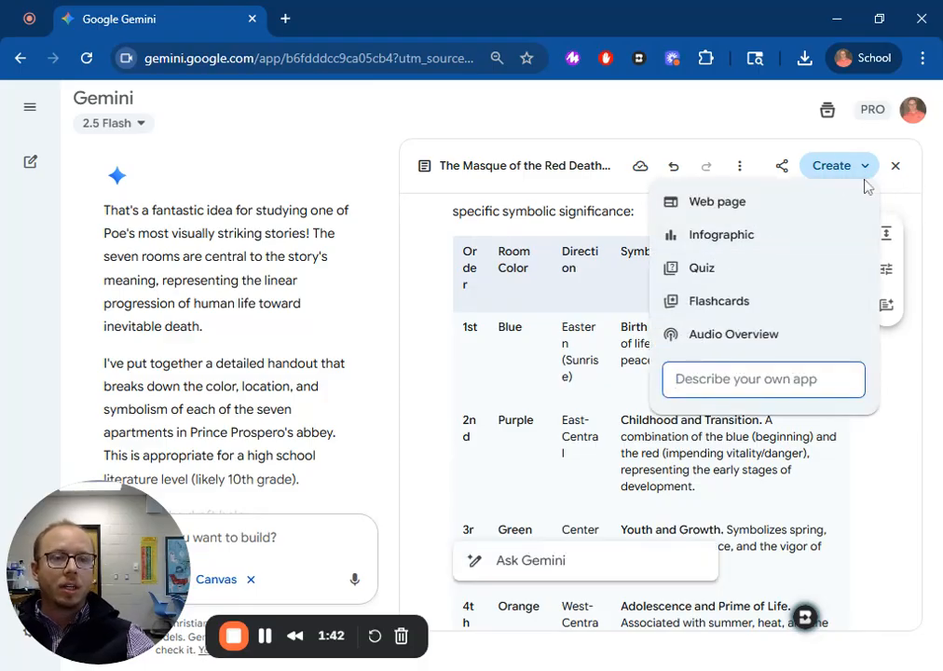
left_click(727, 118)
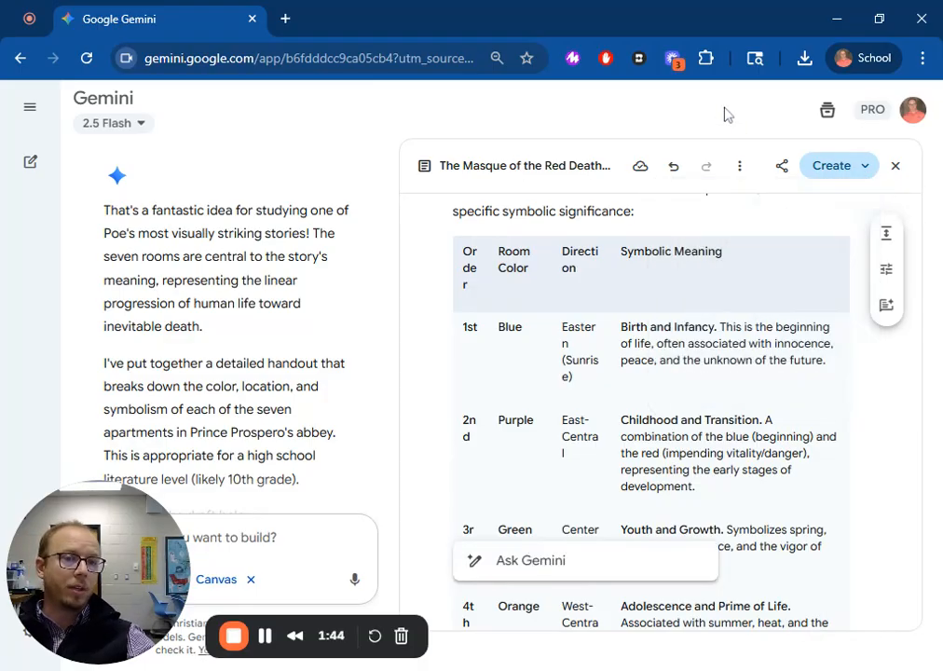
- Export the handout to Google Docs and look through the exported document from beginning to end
left_click(779, 169)
left_click(724, 213)
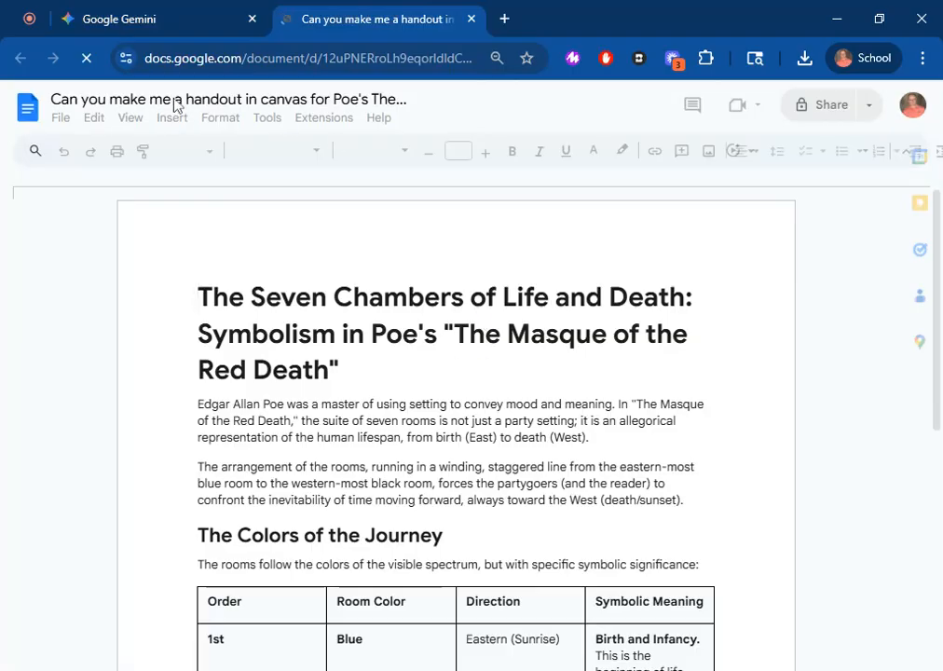
scroll(286, 238, "down", 10)
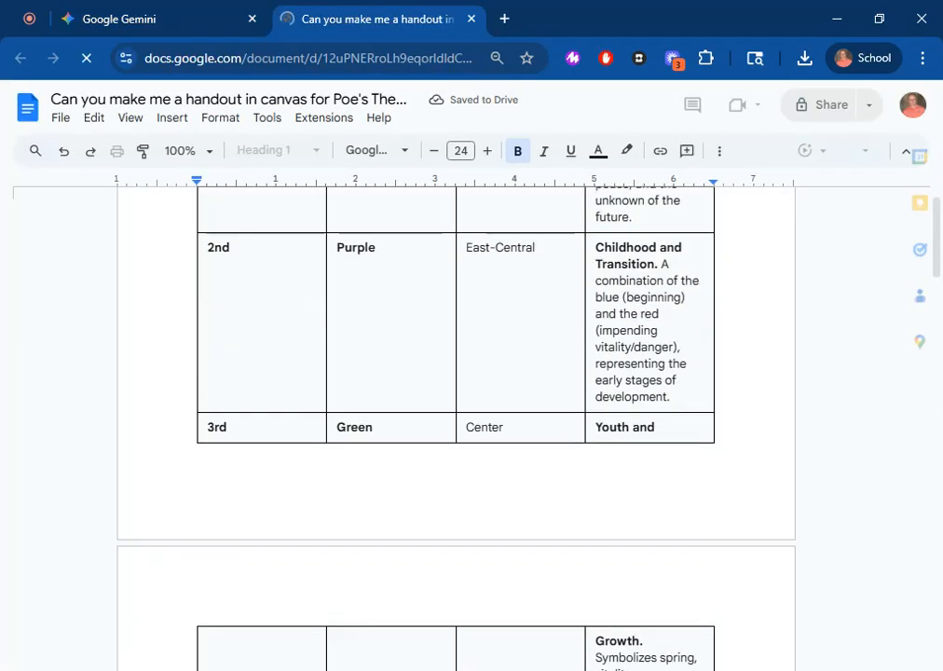
scroll(456, 419, "down", 15)
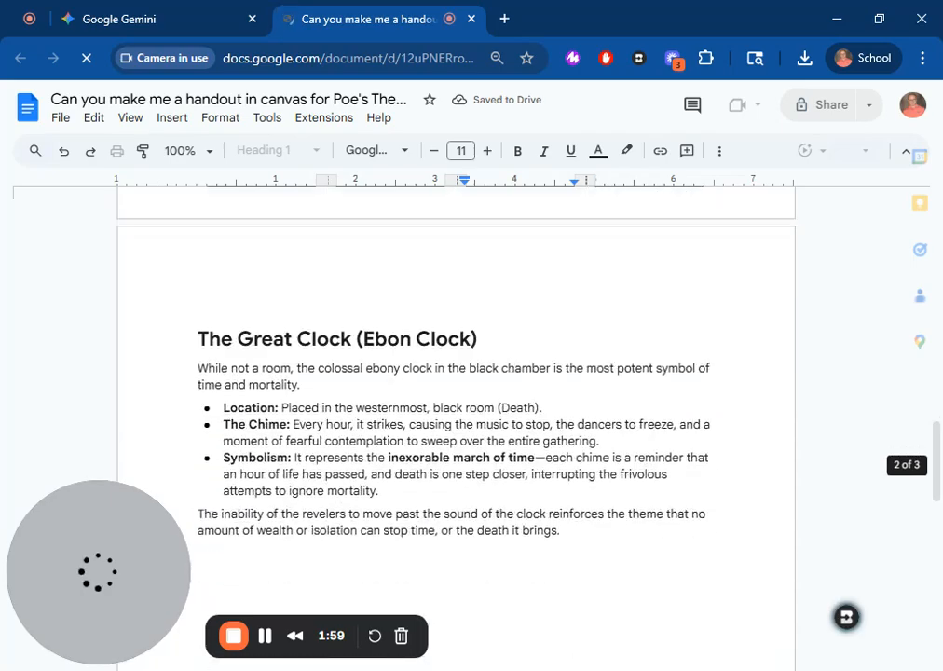
scroll(344, 333, "up", 20)
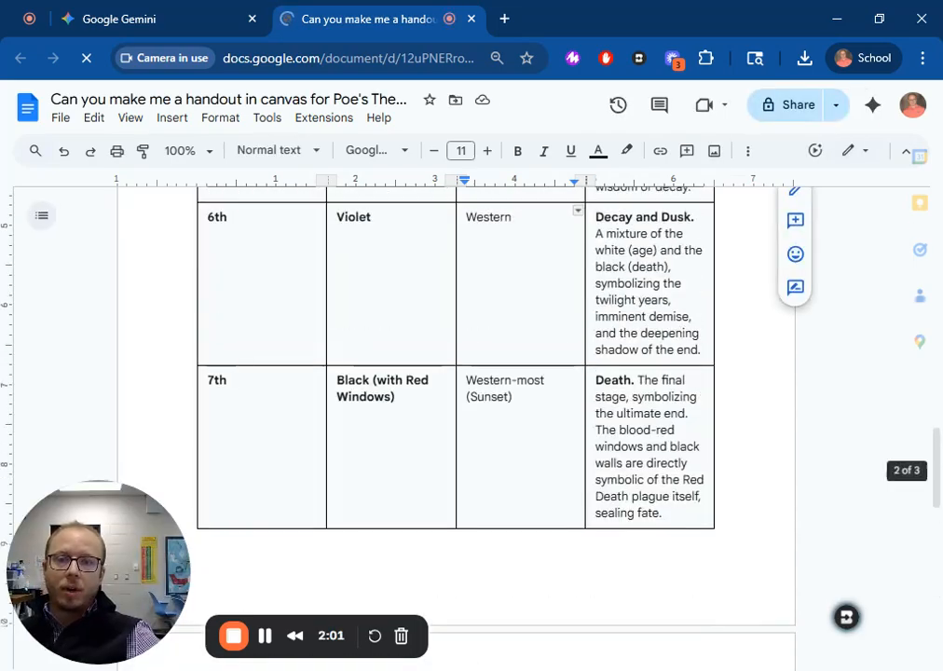
scroll(344, 333, "up", 4)
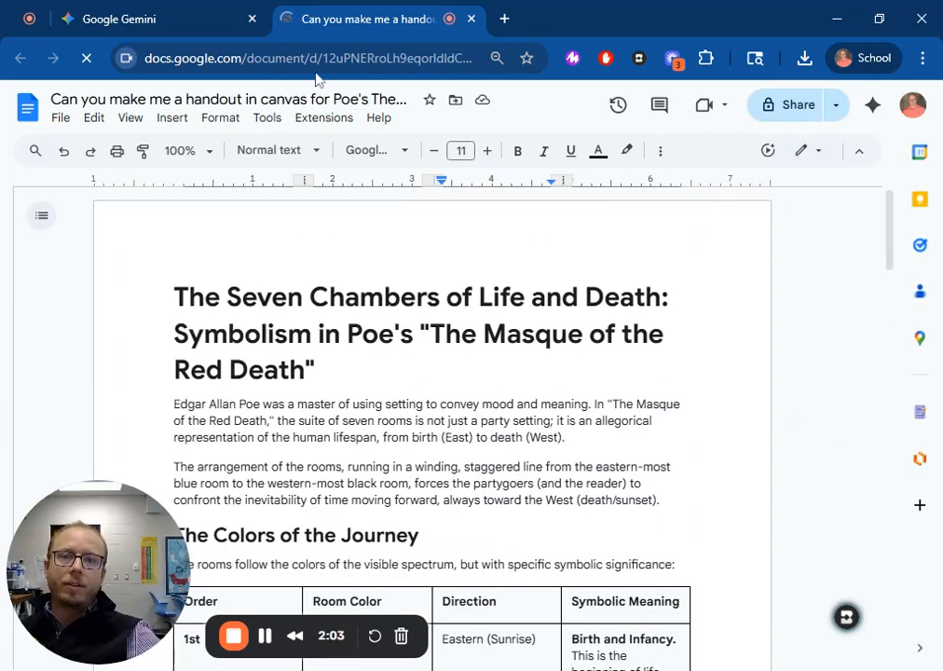
- Close the exported document, return to Gemini and ask it to make the handout into an html graphic organizer
left_click(172, 15)
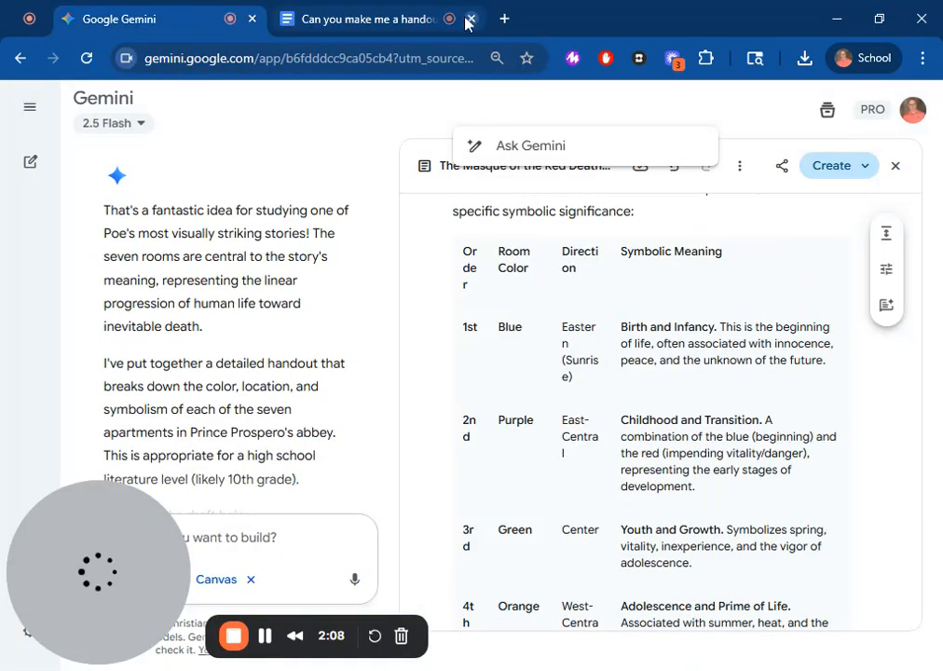
scroll(268, 437, "down", 5)
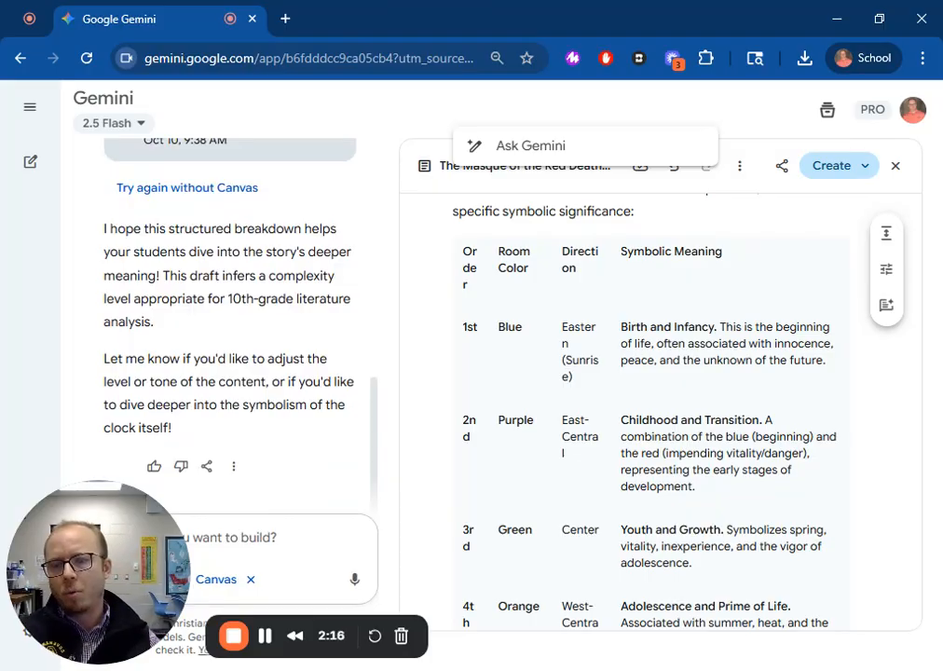
left_click_drag(102, 557, 103, 161)
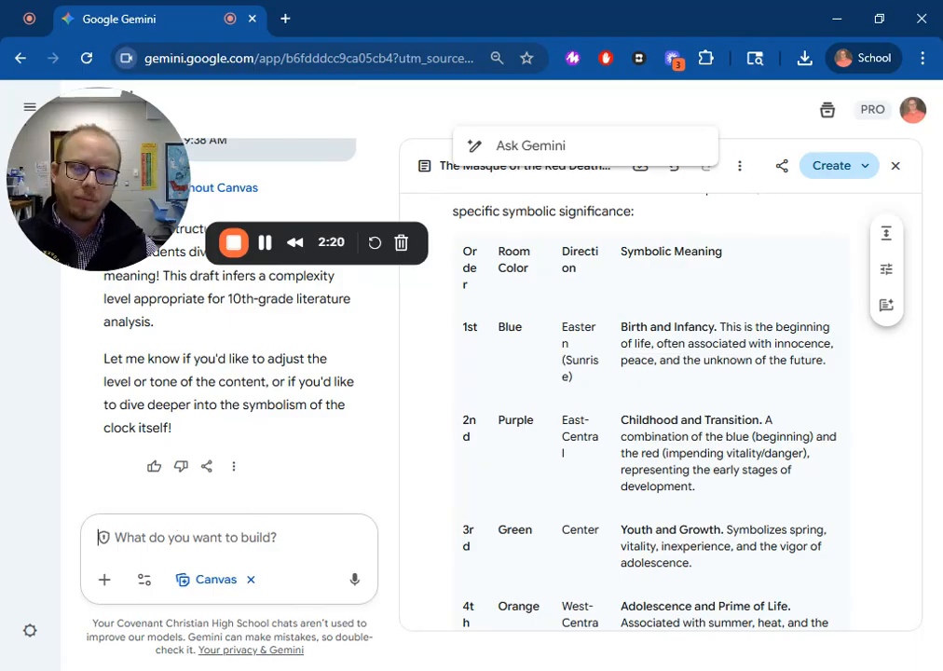
type("Can you make th")
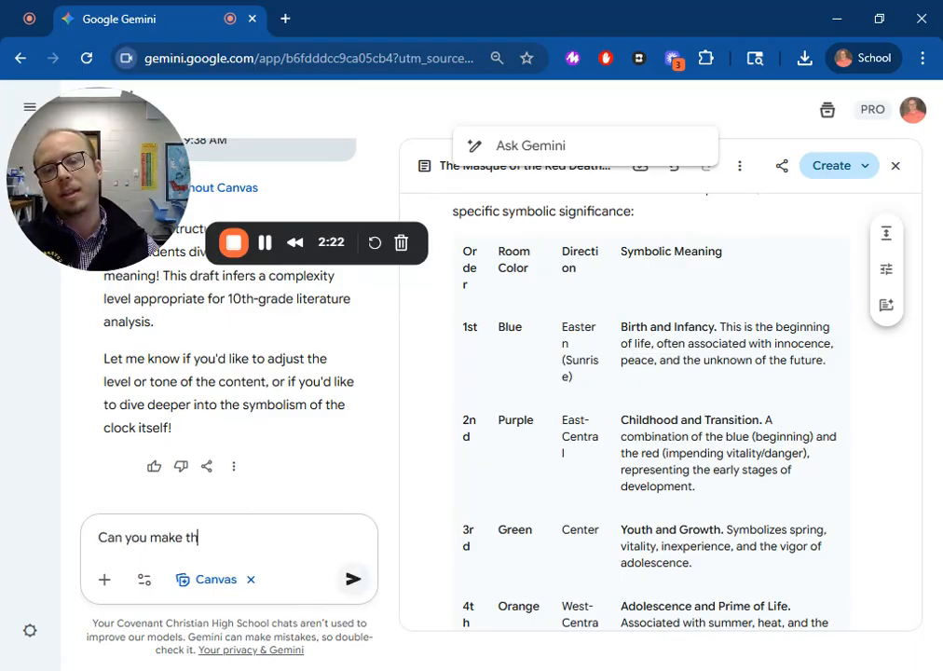
type("is into a pr")
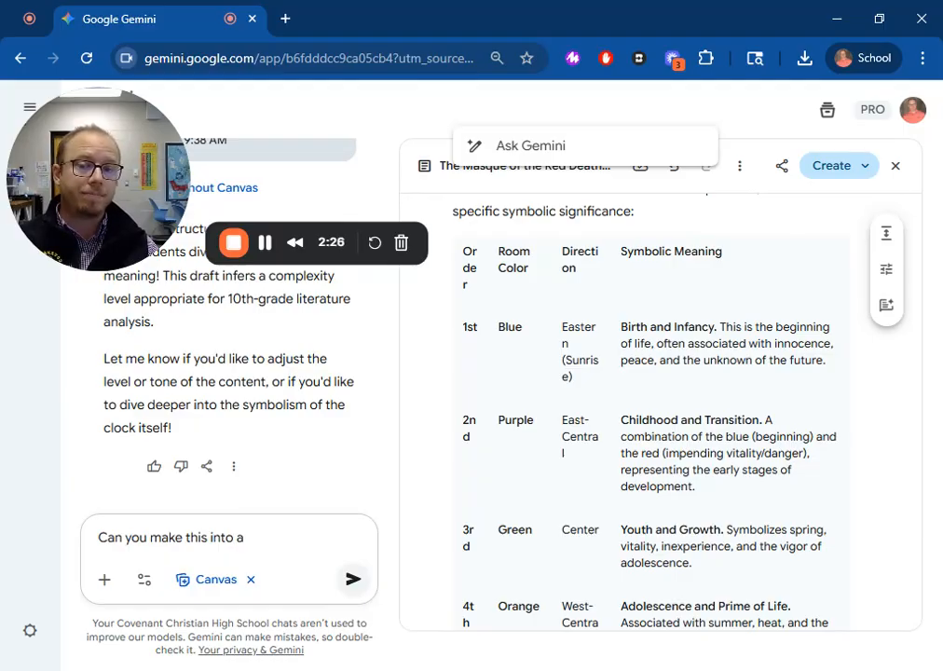
type("html graphic organizer")
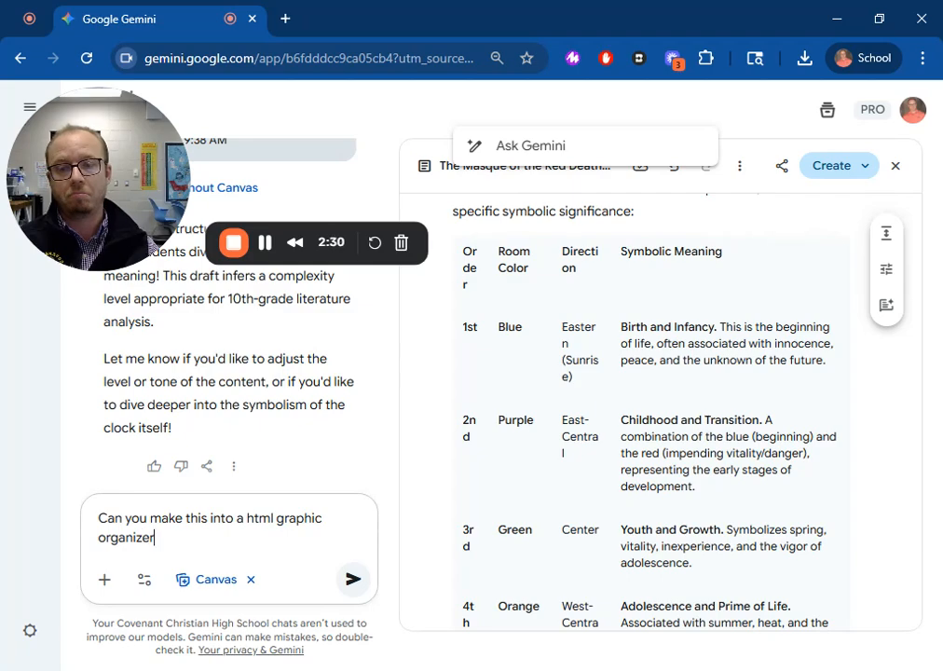
key("Return")
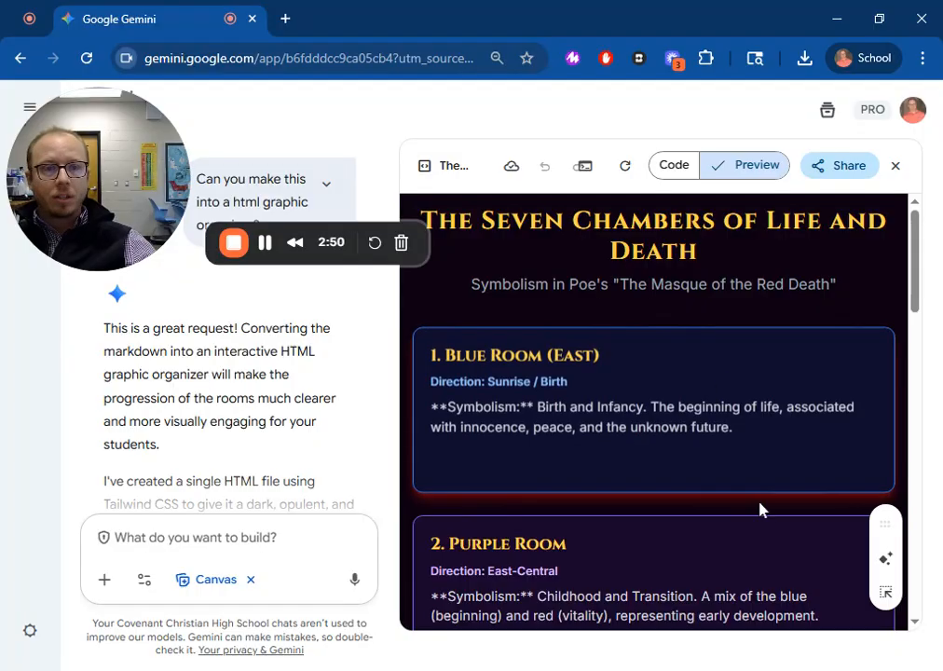
- Ask Gemini to redo the graphic organizer so it's better for printing on a black and white printer
scroll(739, 448, "down", 5)
scroll(737, 451, "down", 10)
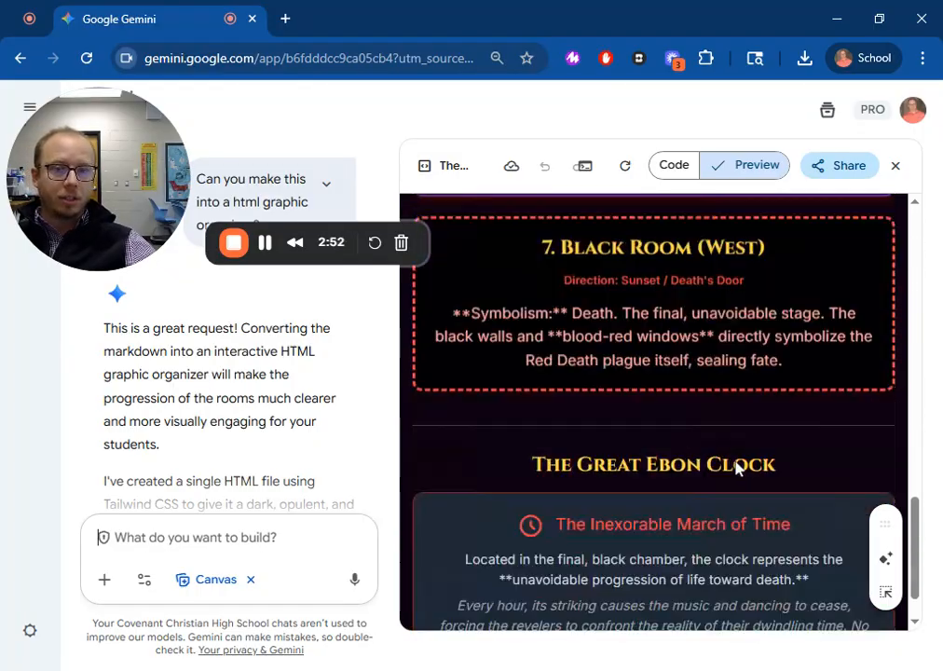
scroll(735, 458, "up", 3)
scroll(732, 496, "up", 10)
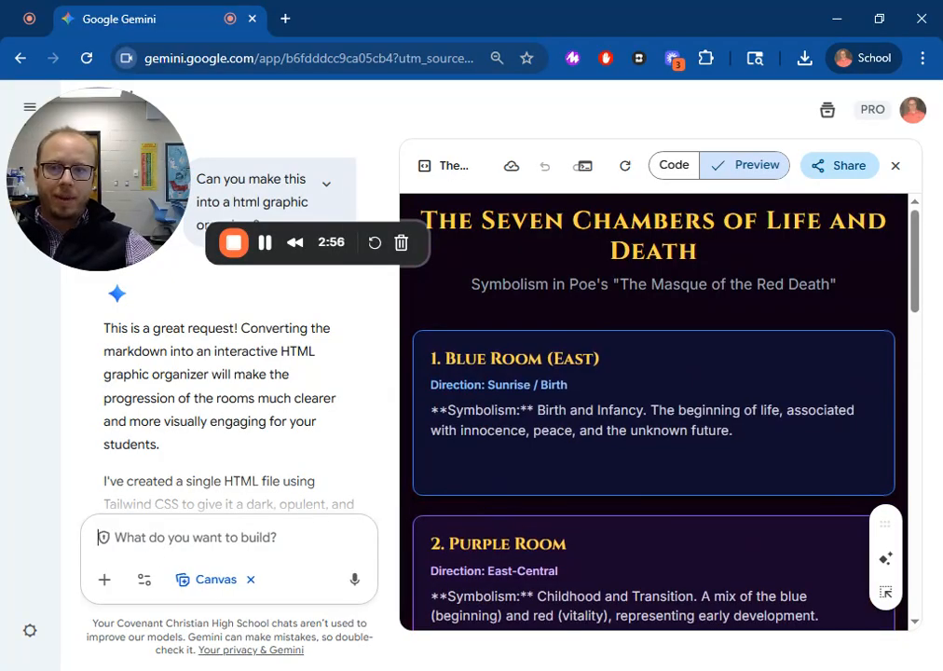
type("Can yo")
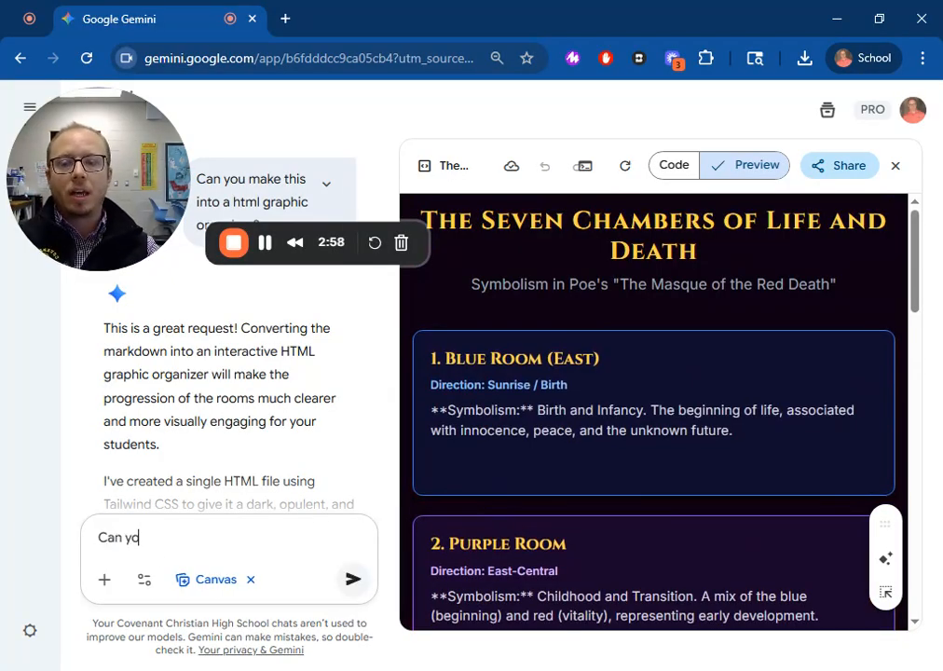
type("u redo this")
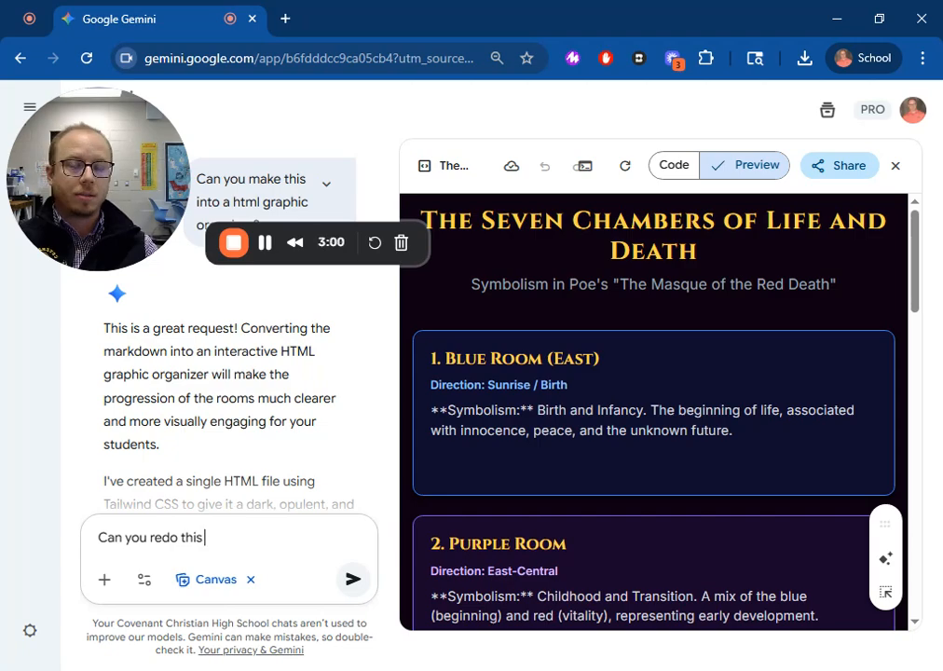
type(" so it's")
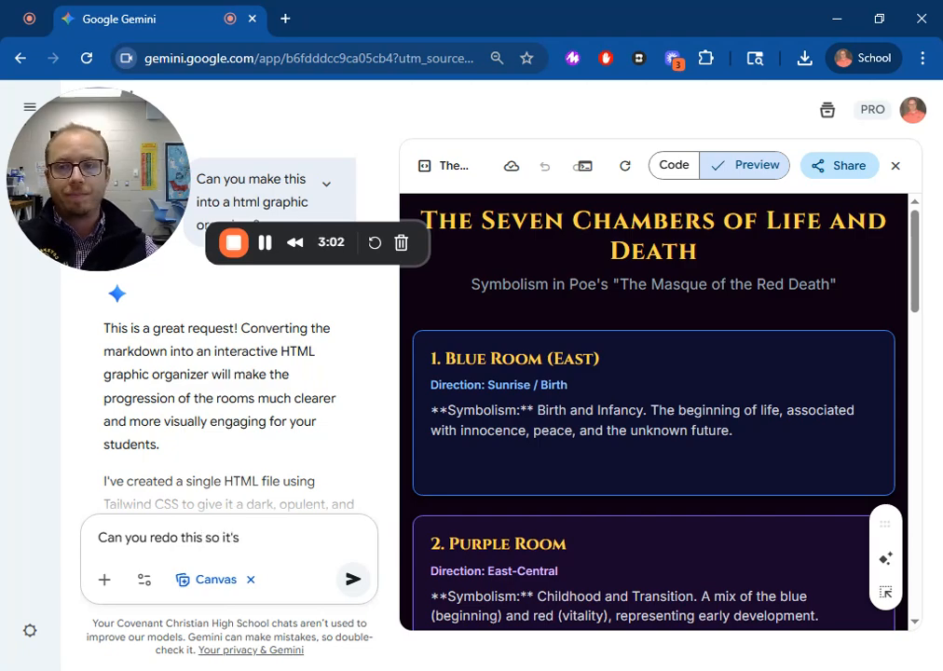
type(" bette")
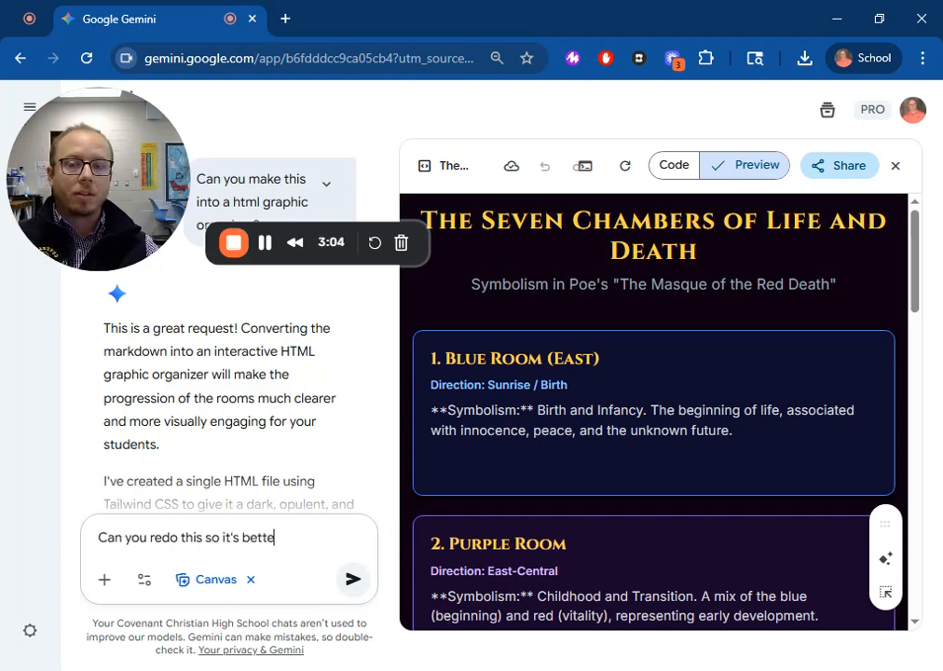
type("r printing on a")
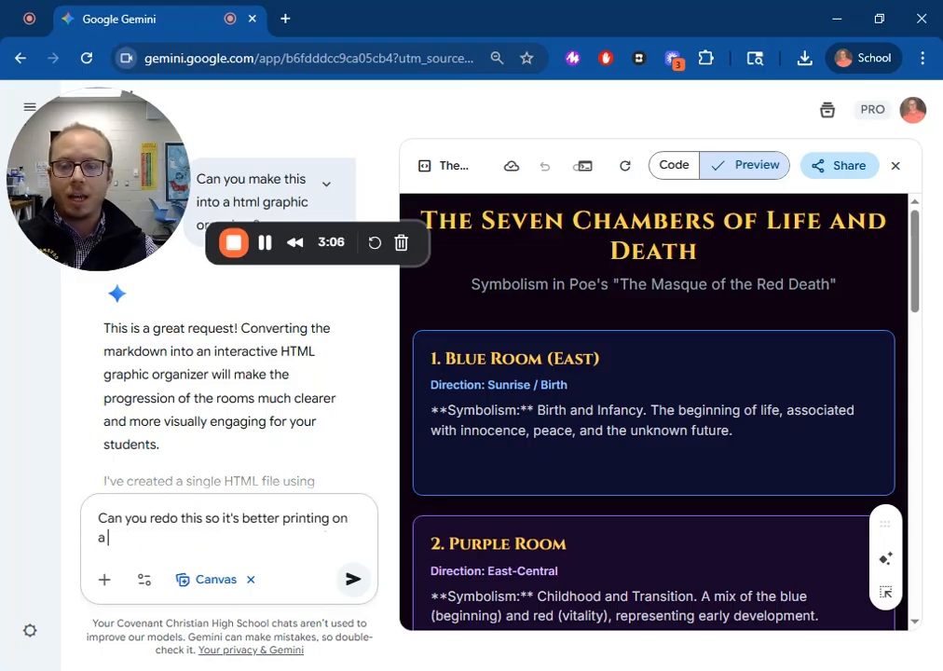
type(" black and white printer?")
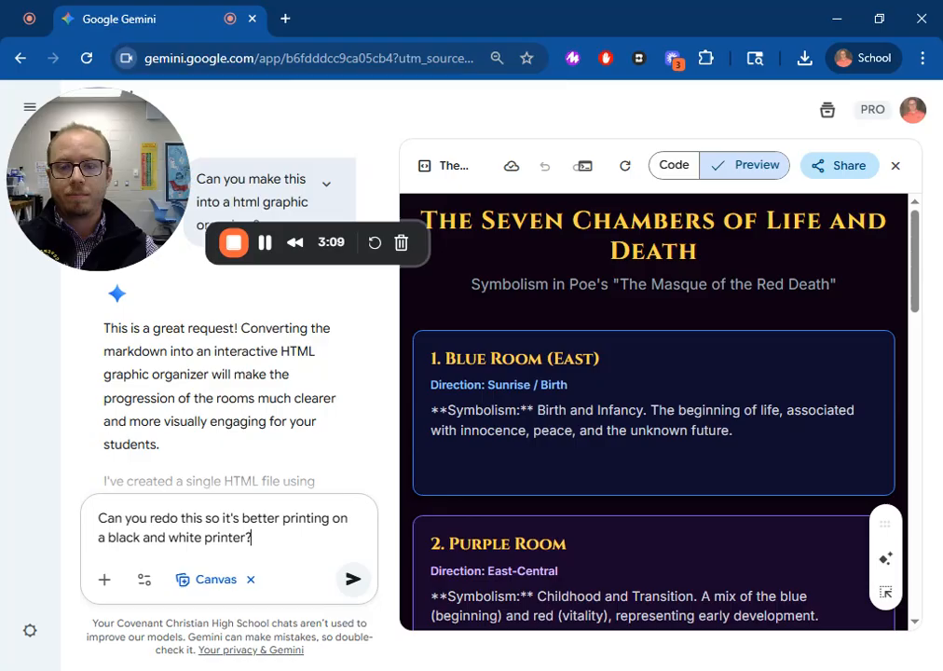
key("Return")
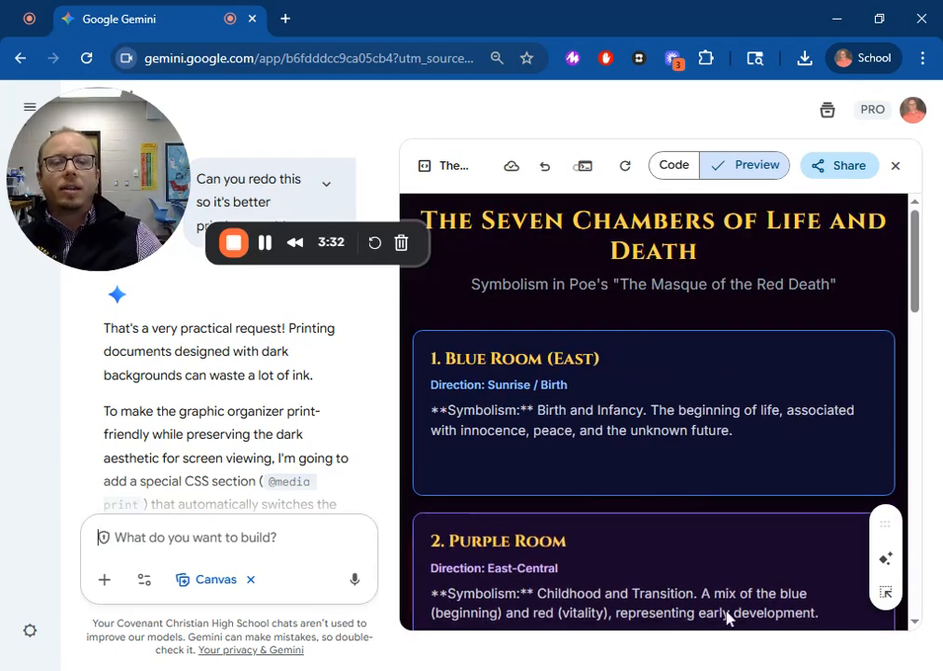
- Ask Gemini to give the organizer a white background and also check the spelling of "ebony"
scroll(635, 431, "down", 10)
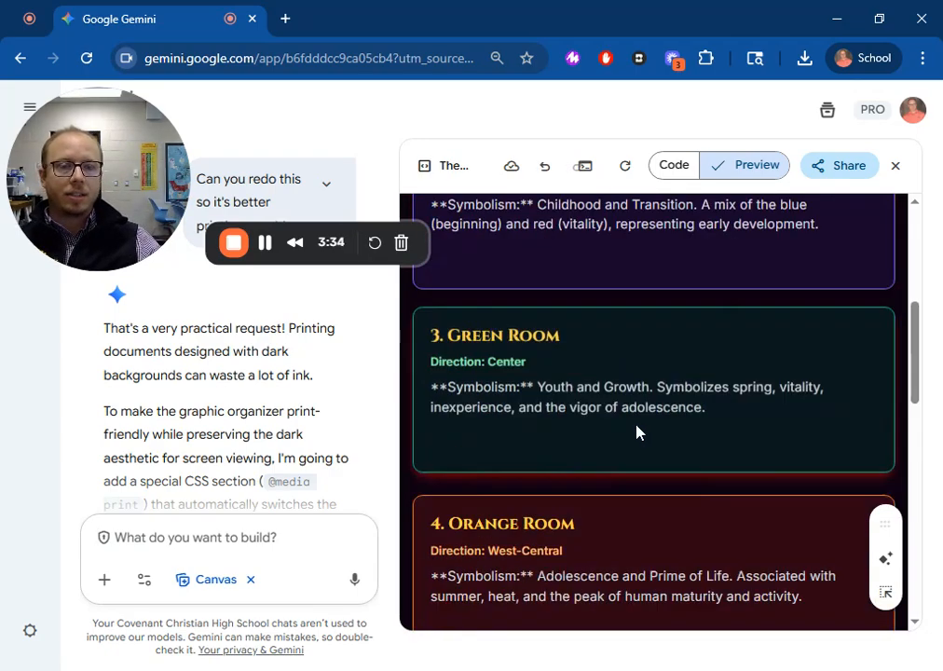
scroll(251, 422, "down", 5)
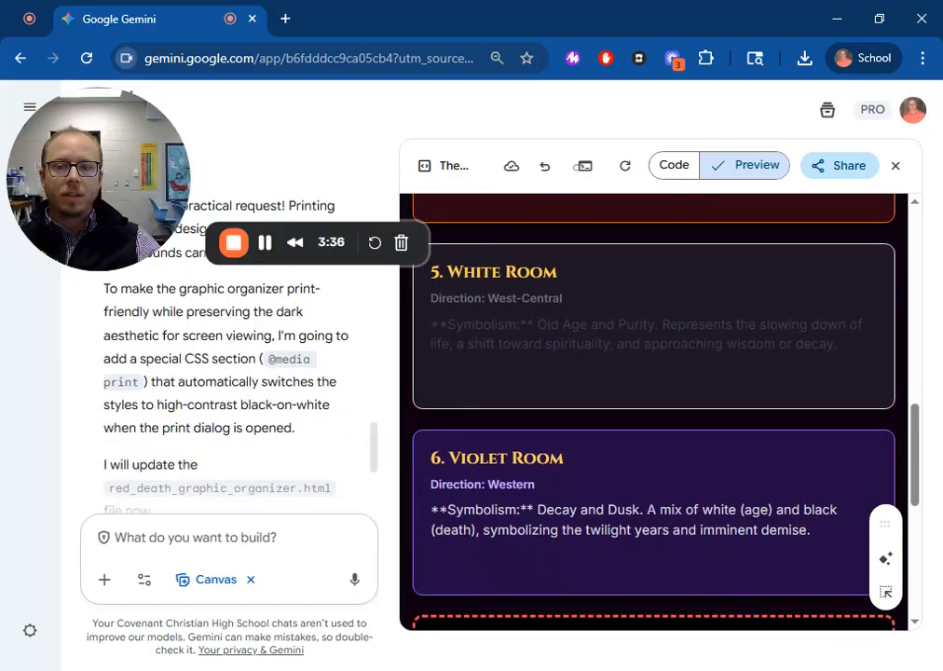
scroll(680, 483, "down", 5)
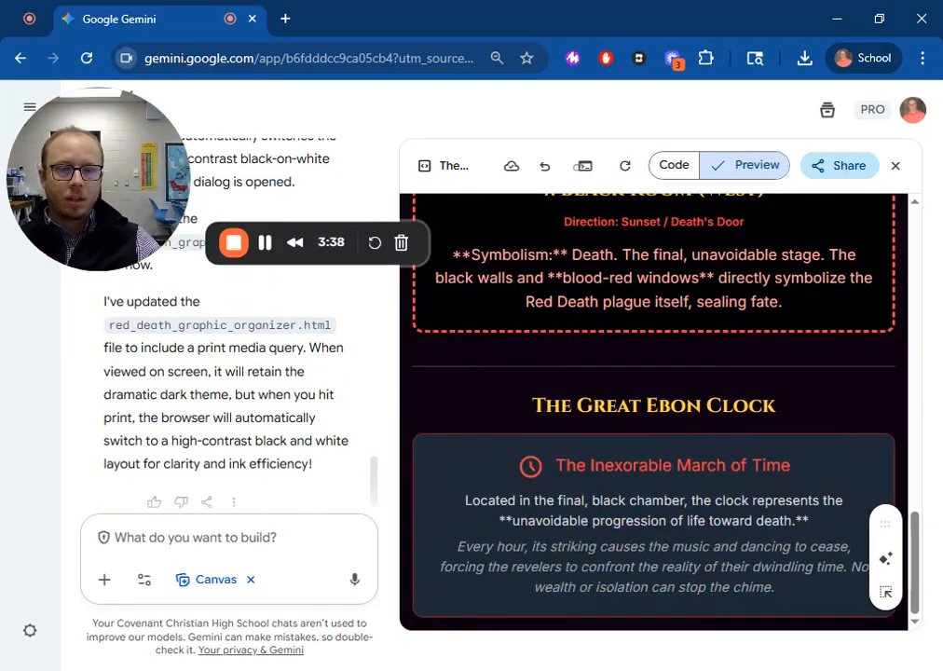
scroll(227, 325, "down", 1)
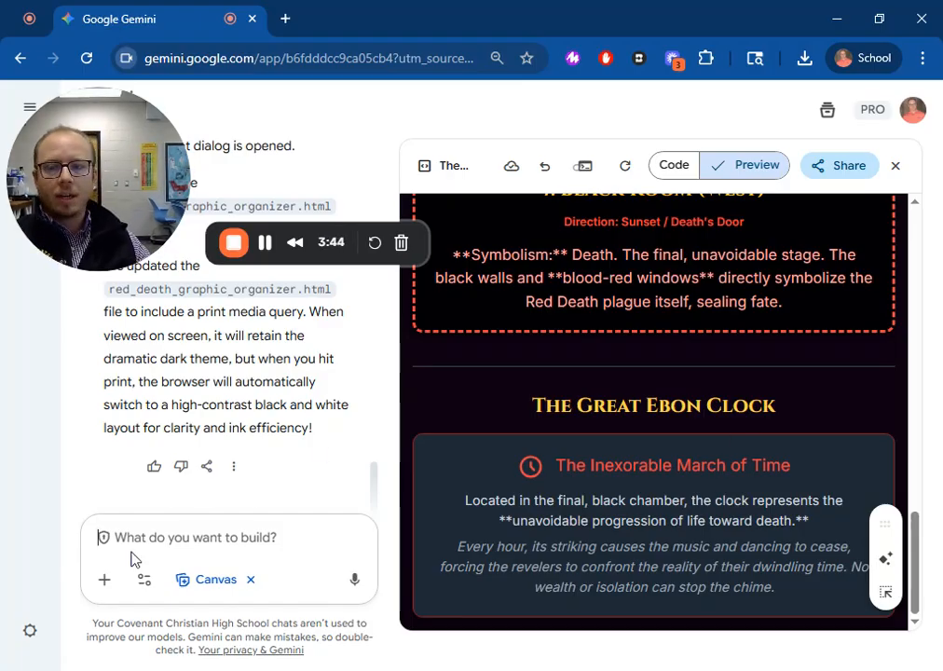
left_click(183, 522)
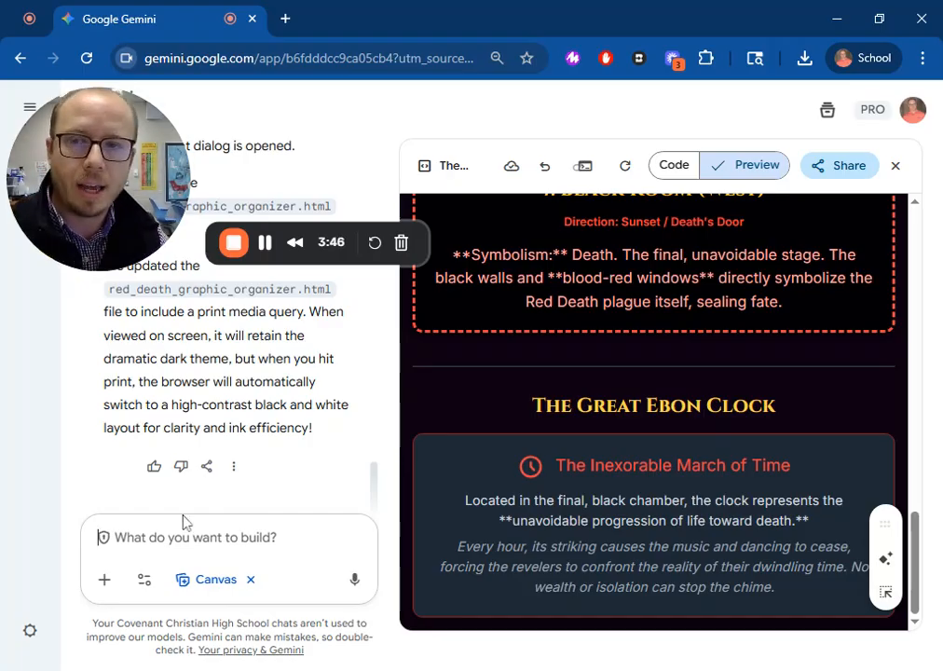
type("Can you ")
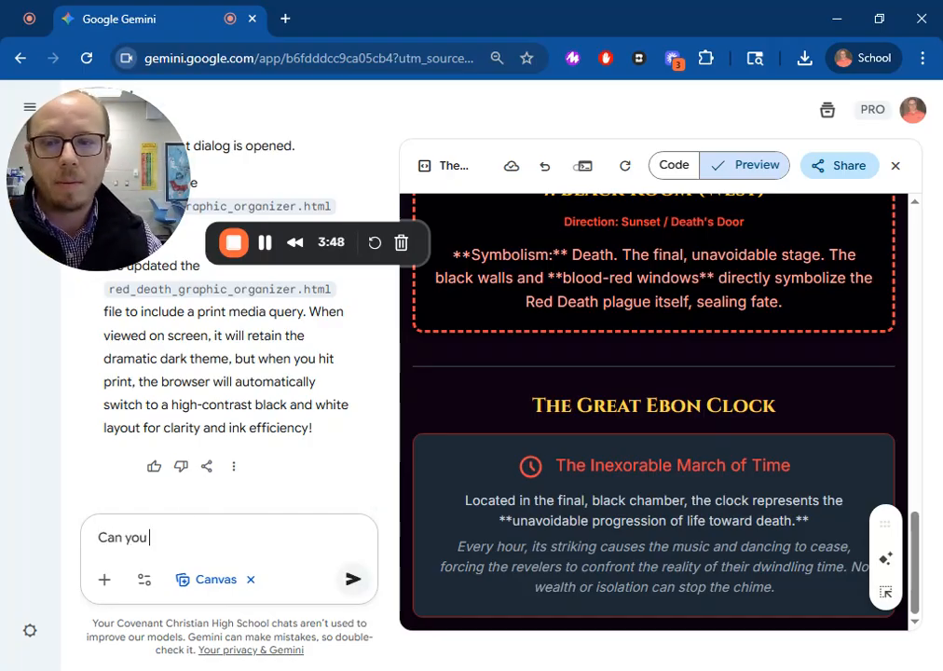
type("make it a")
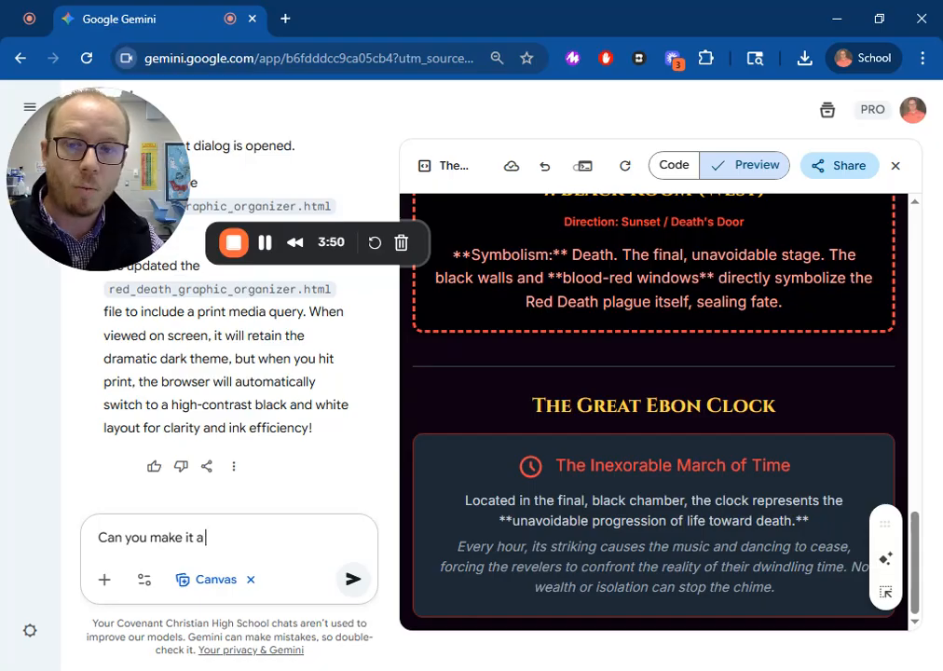
type(" white background and")
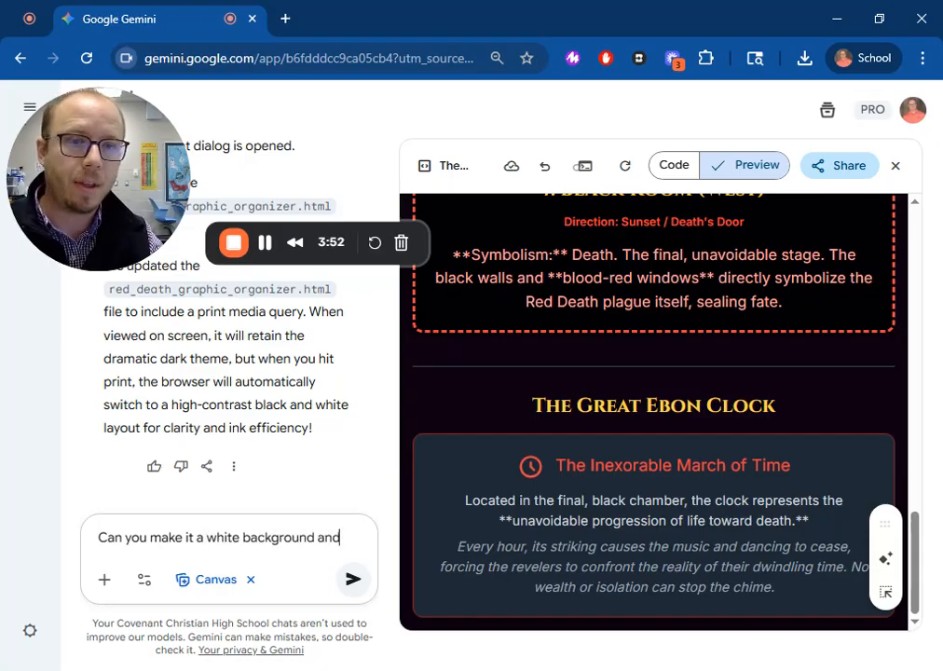
type(" also check the spelling of")
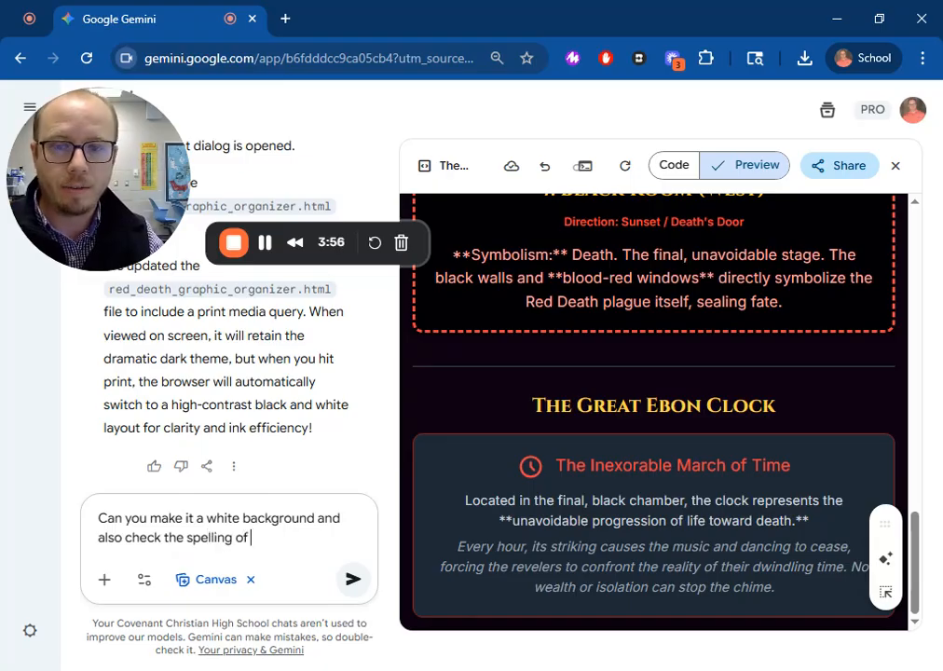
type(" “ebony”")
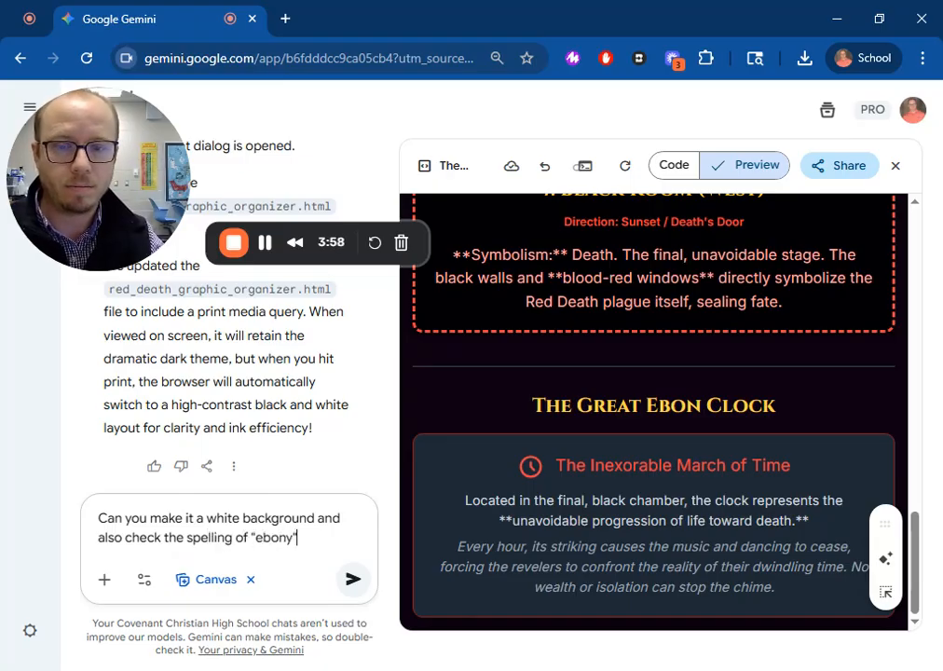
key("Return")
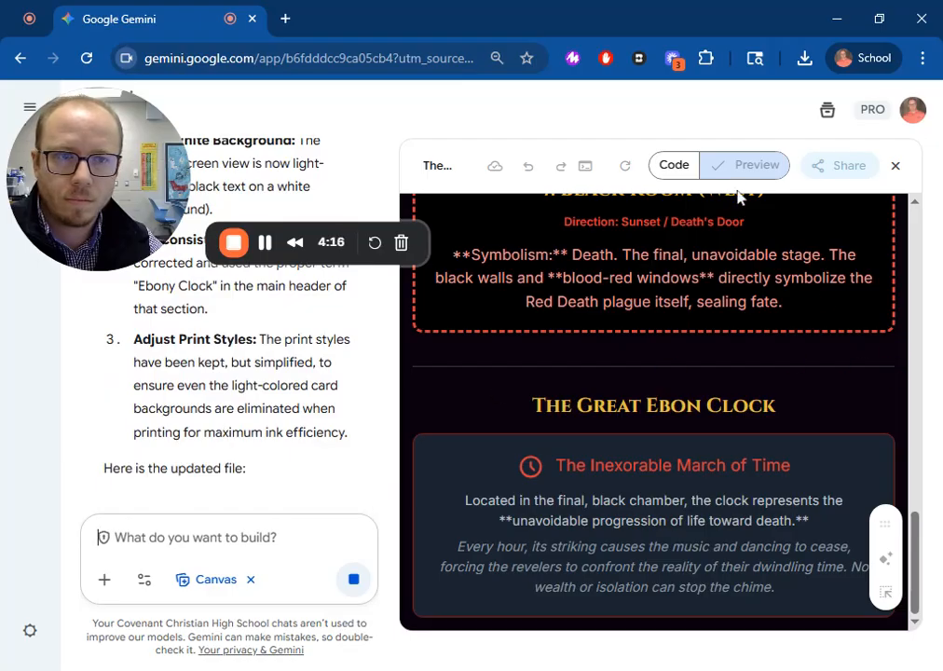
- View the updated organizer's code, return to its preview and review the rooms and the clock section
left_click(671, 167)
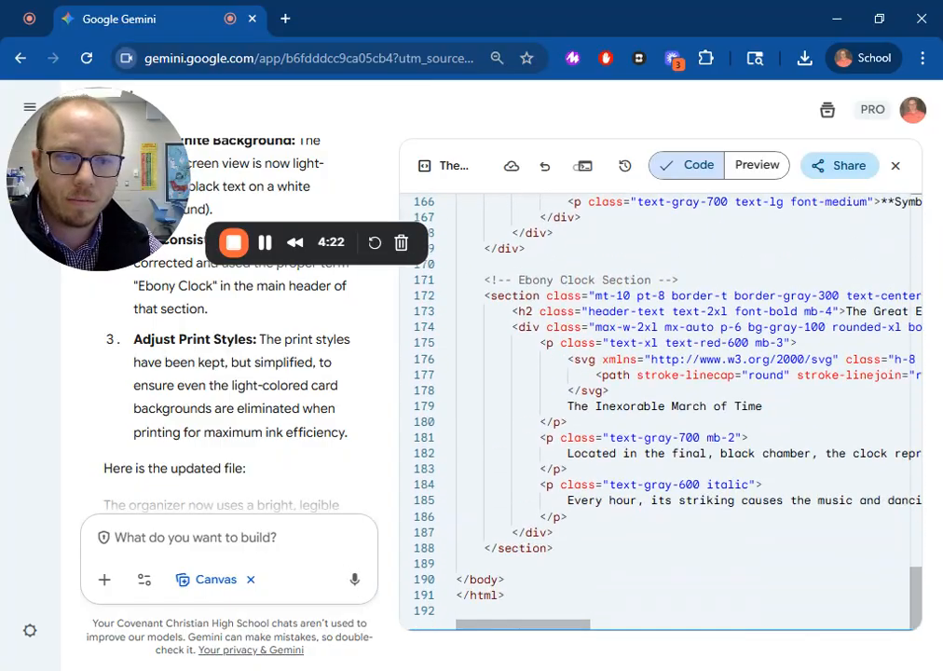
left_click(756, 165)
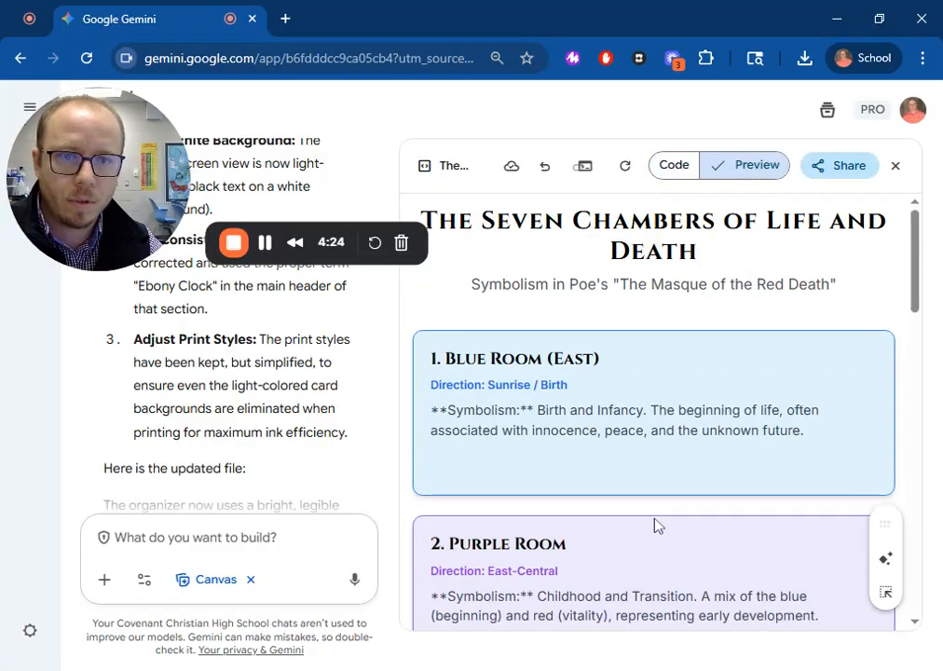
scroll(734, 451, "down", 15)
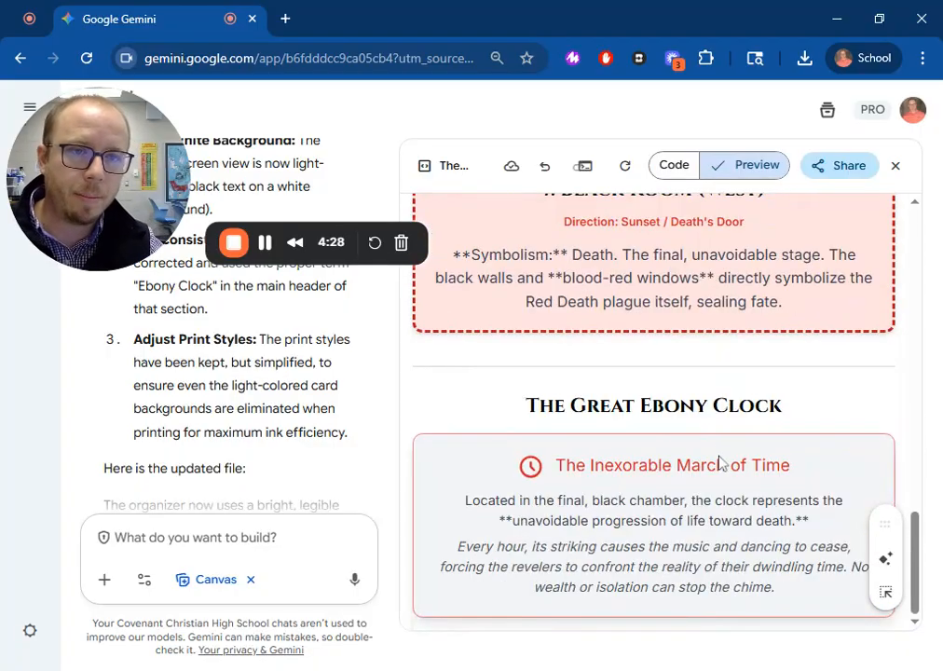
scroll(719, 463, "up", 10)
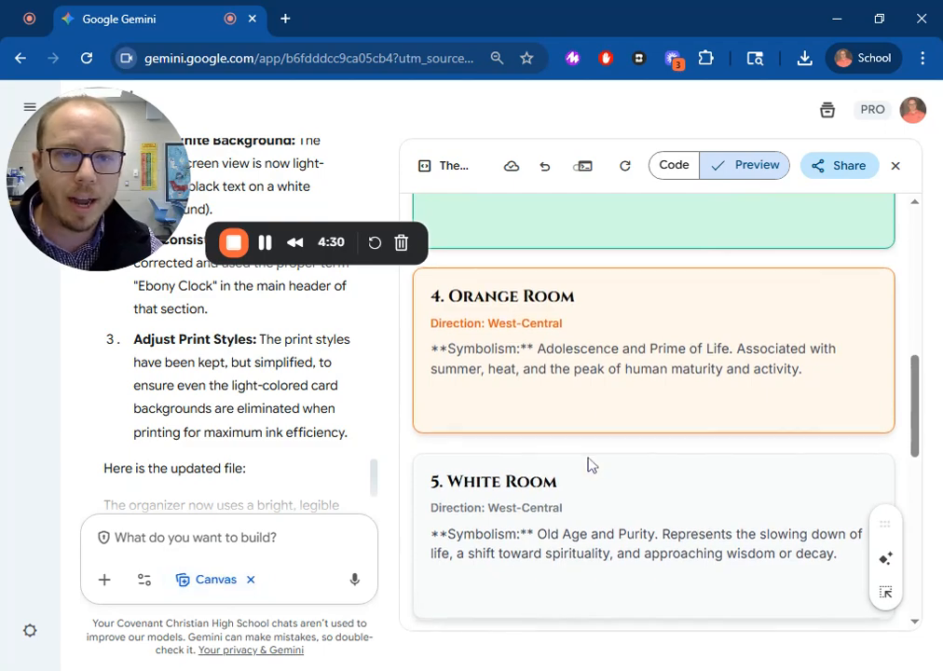
scroll(589, 465, "up", 3)
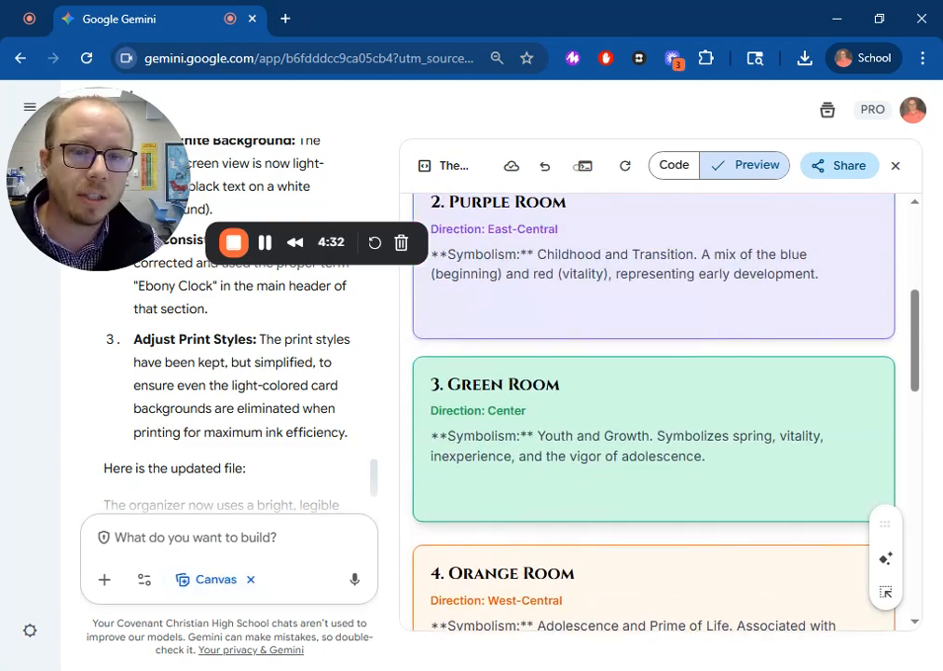
scroll(653, 410, "up", 4)
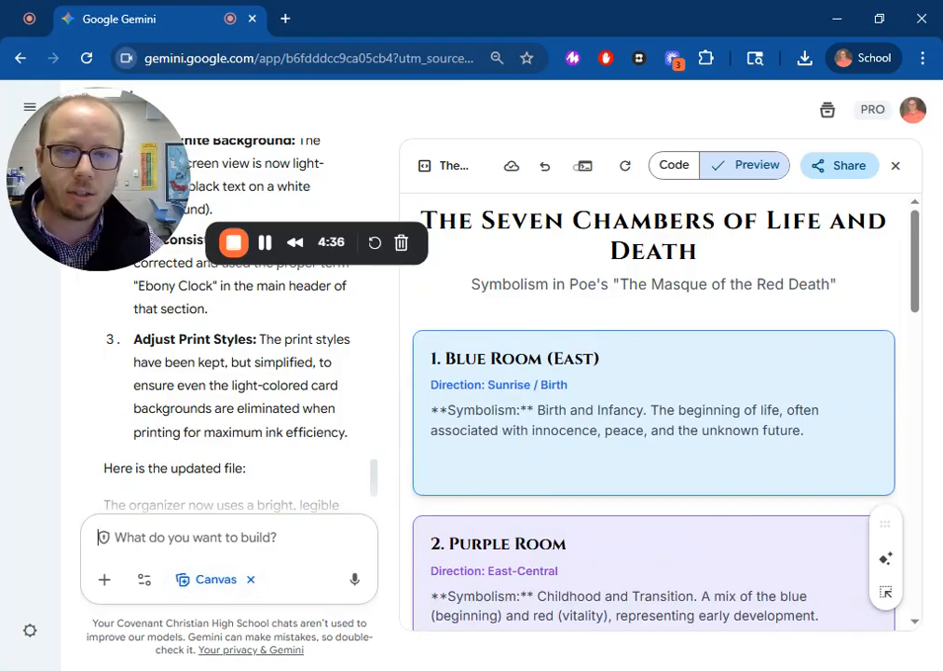
- Ask Gemini to replace the * used for emphasis and simply bold the word instead
type("Can you r")
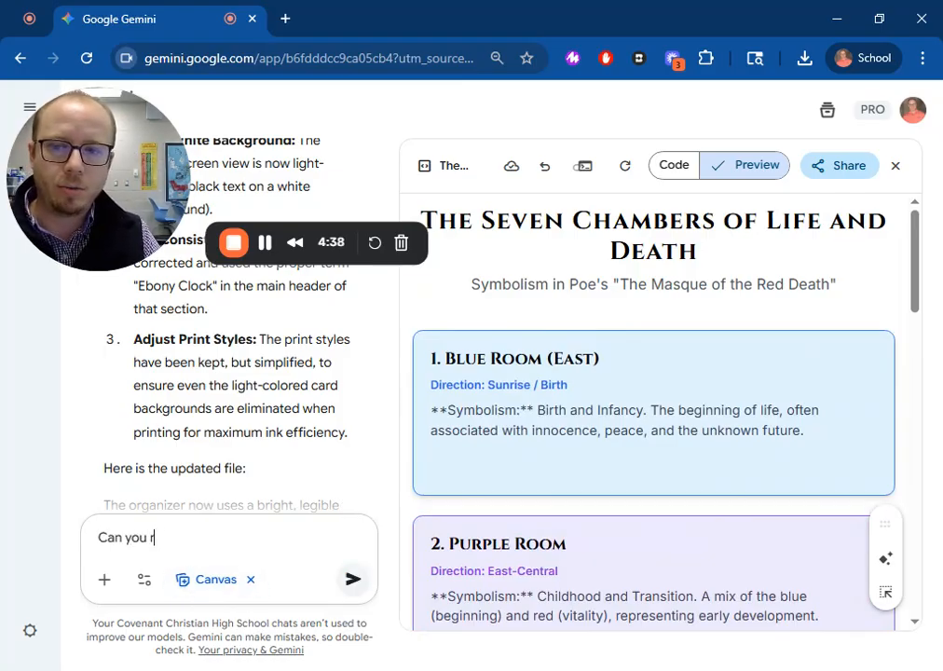
type("eplace the * u")
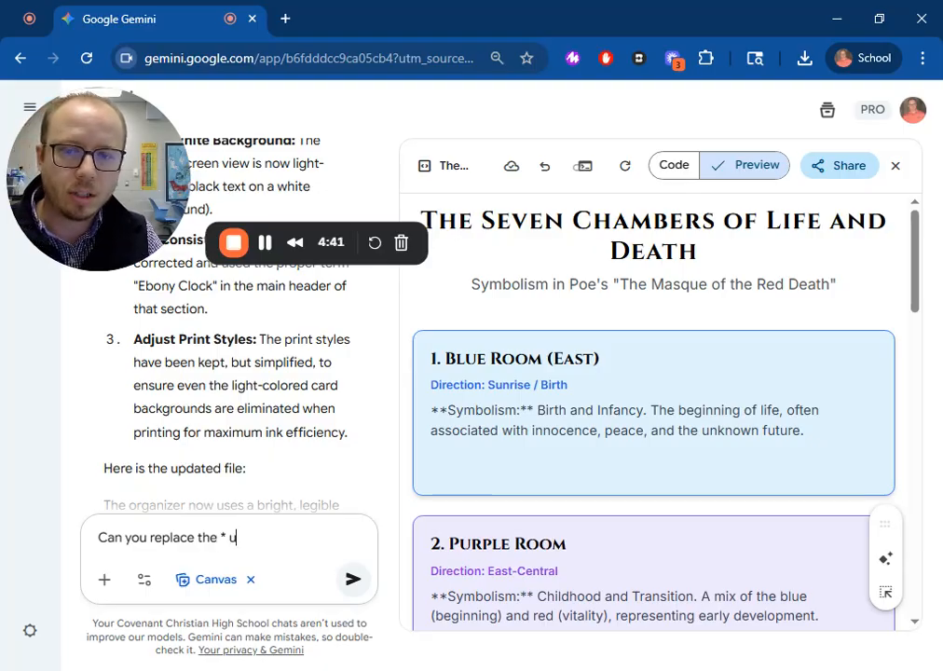
type("sed for e")
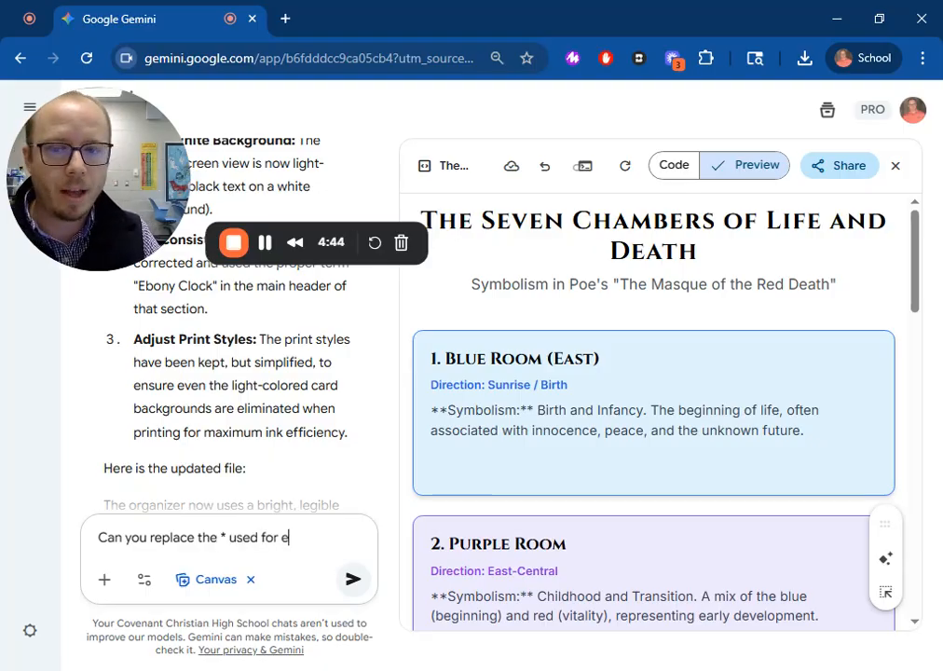
type("mphasis and simp")
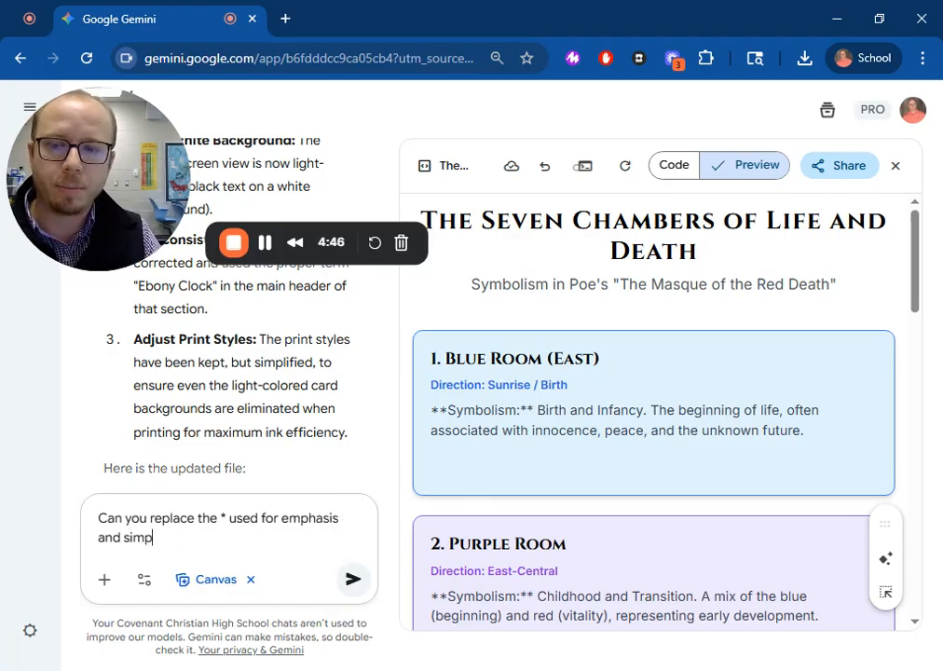
type("ly bold the word instea")
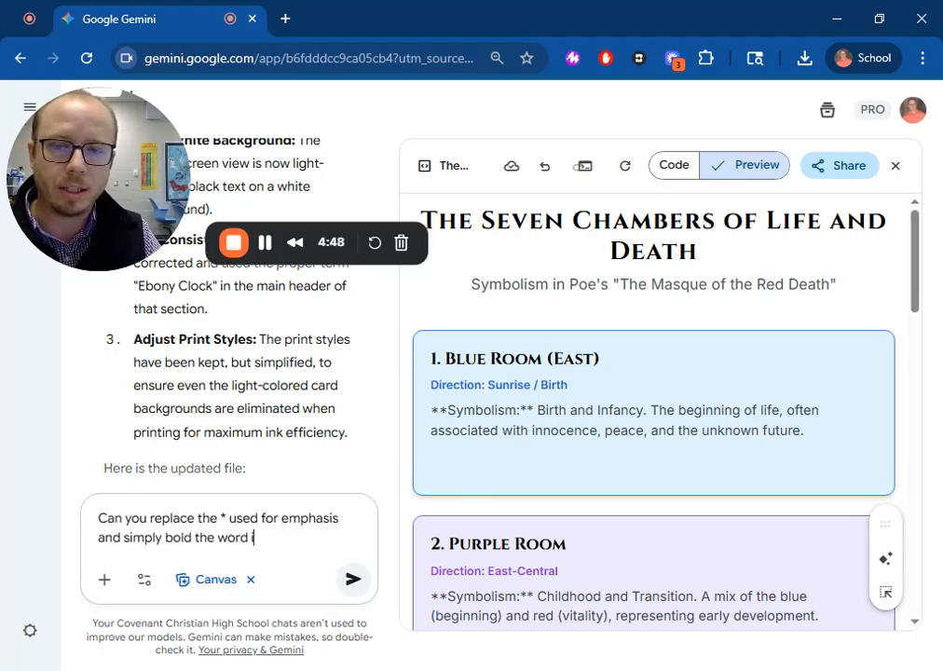
type("d")
key("Return")
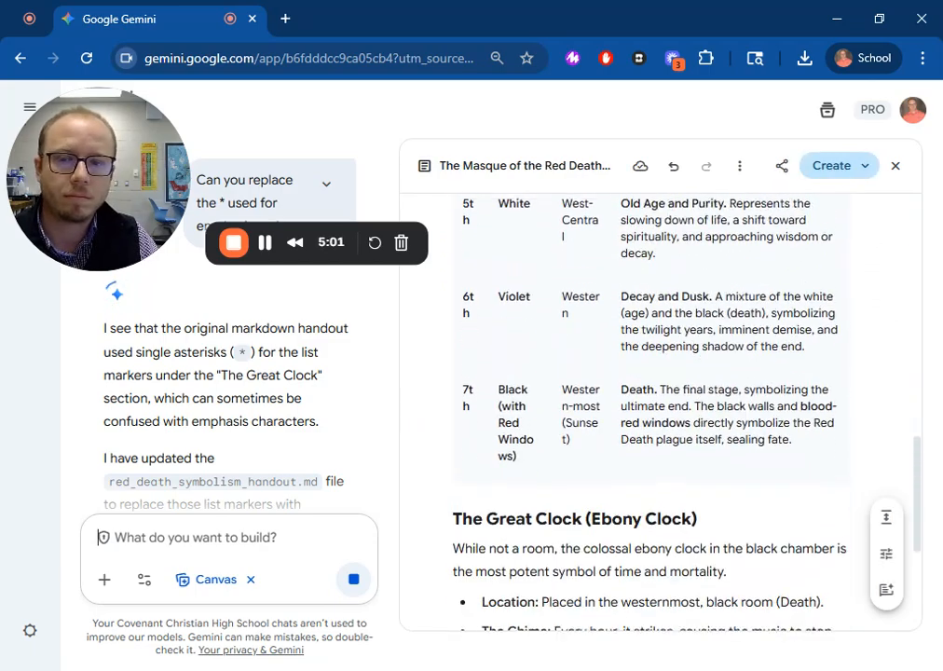
- Check Gemini's explanation of the asterisk change and review the handout shown in the canvas
scroll(269, 438, "down", 3)
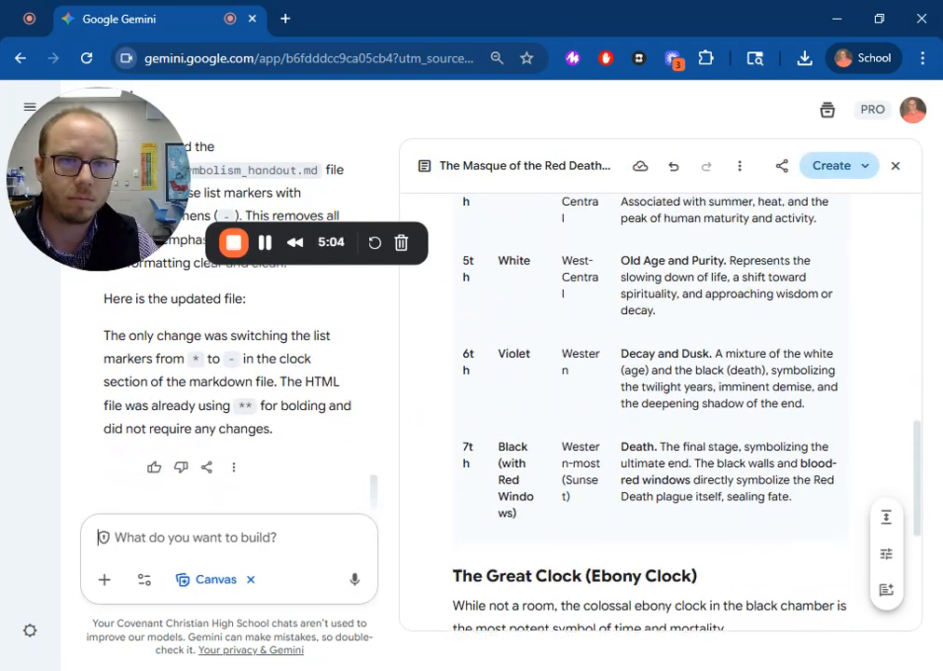
scroll(203, 408, "up", 3)
scroll(203, 408, "up", 10)
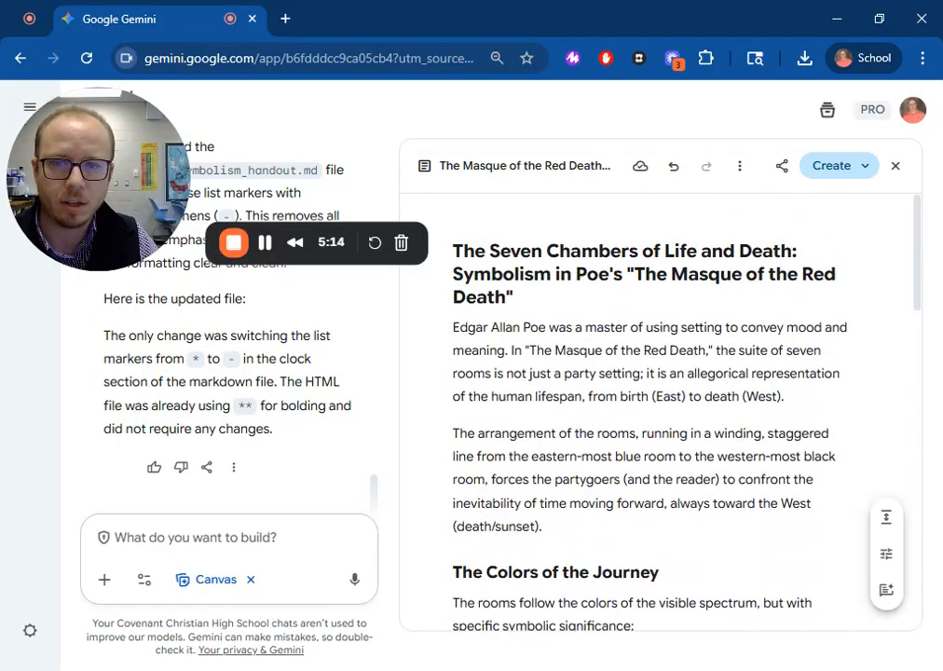
scroll(227, 438, "up", 1)
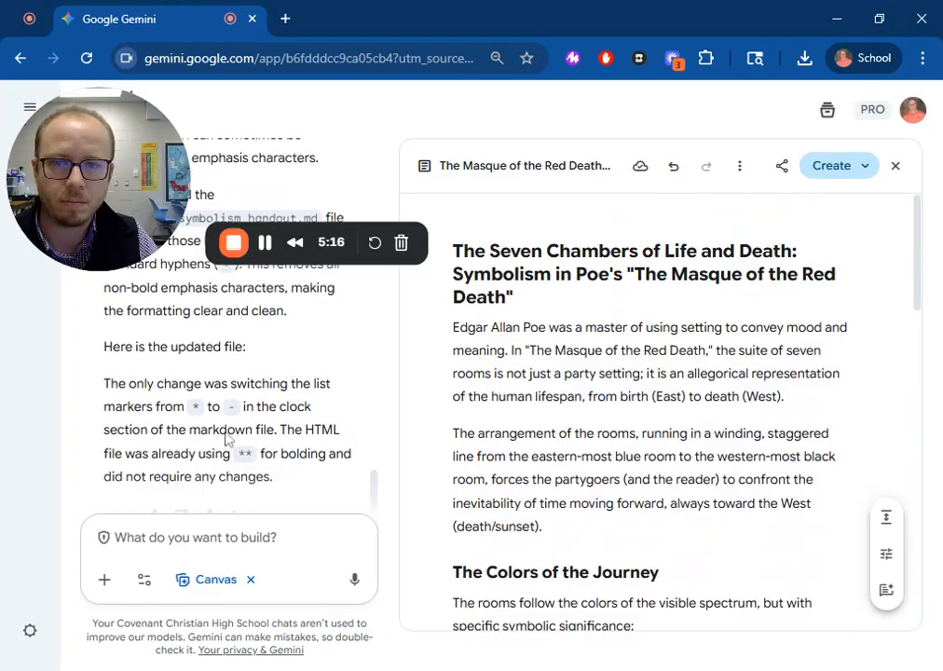
- Find the earlier reply containing The Seven Rooms Graphic Organizer in the chat and open that file in the canvas
scroll(227, 437, "down", 1)
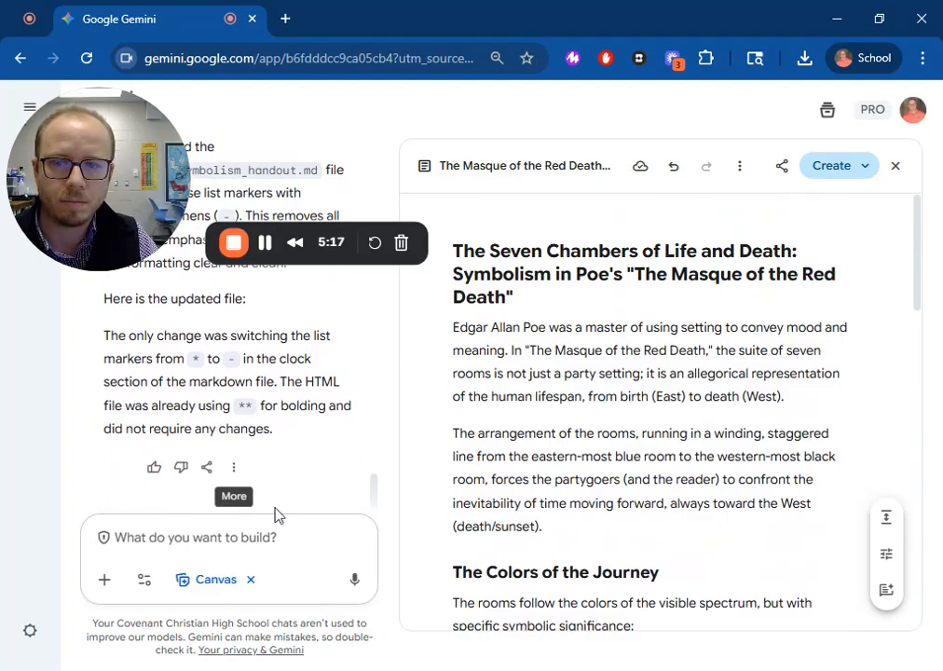
scroll(181, 466, "up", 1)
scroll(225, 431, "up", 5)
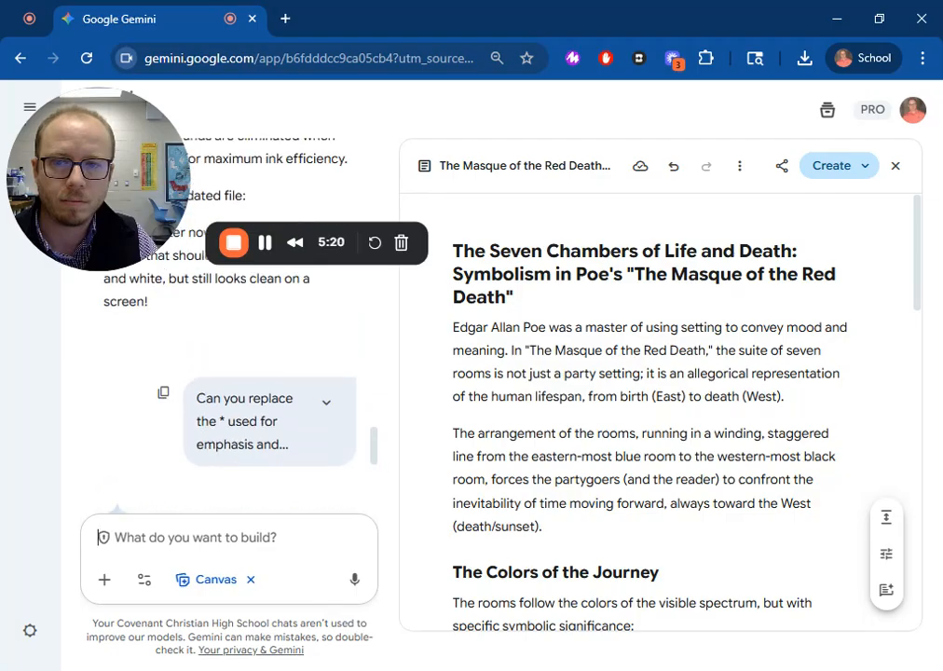
scroll(140, 416, "up", 8)
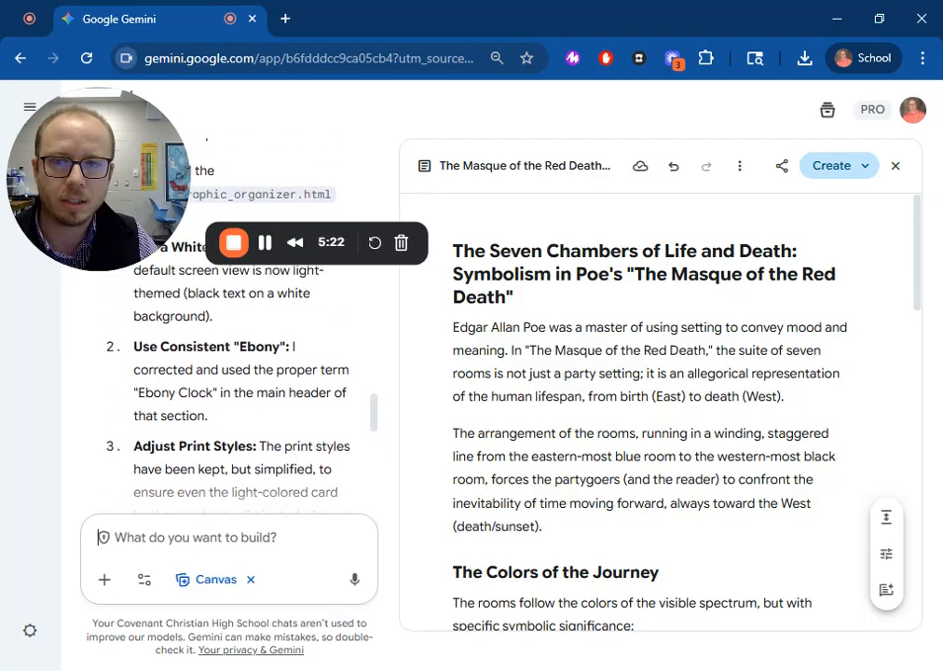
scroll(140, 373, "down", 2)
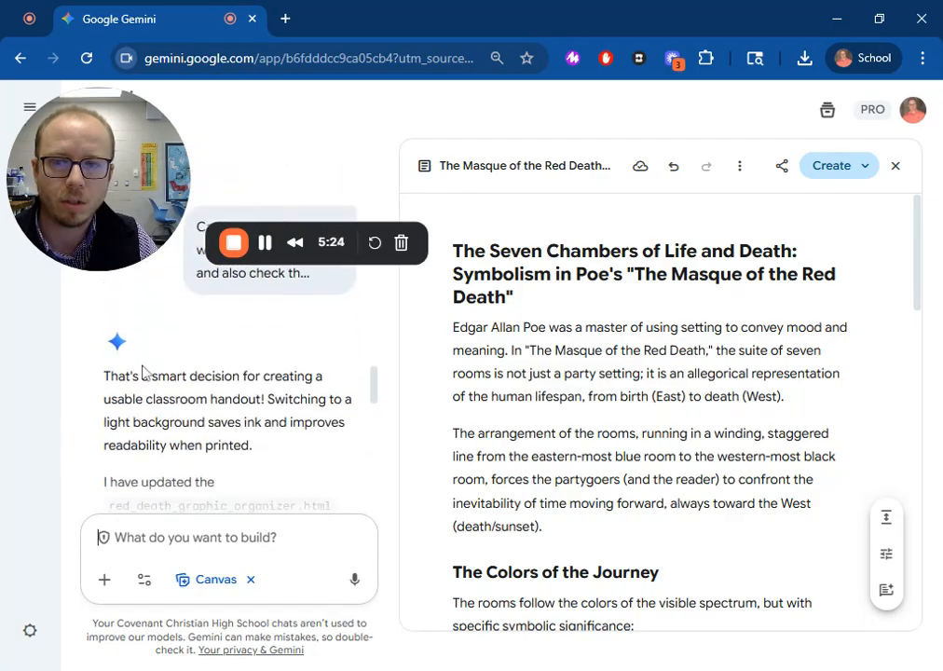
scroll(173, 335, "up", 6)
scroll(224, 466, "up", 3)
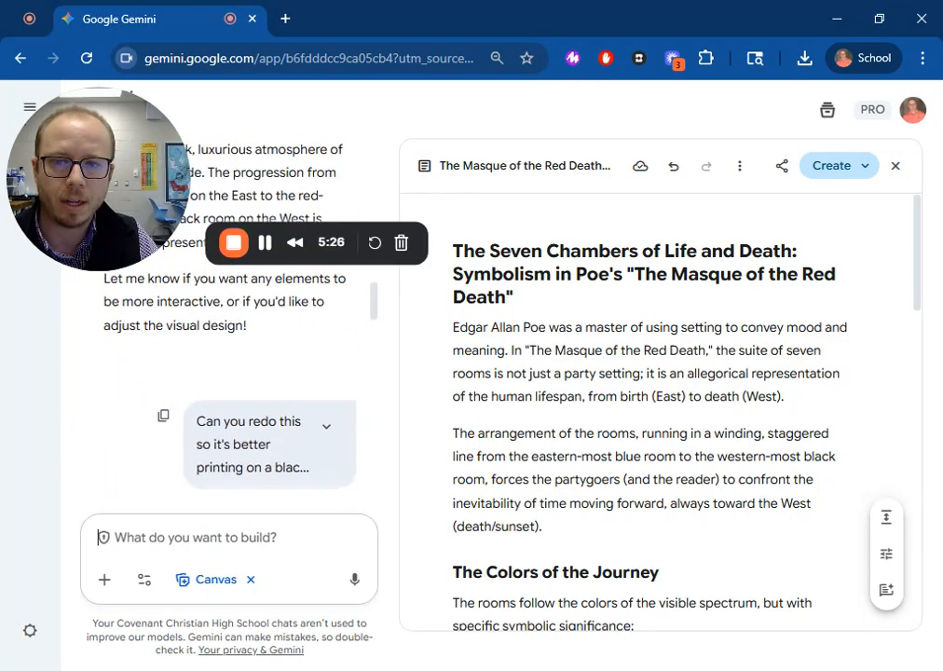
scroll(224, 488, "down", 2)
scroll(228, 460, "up", 6)
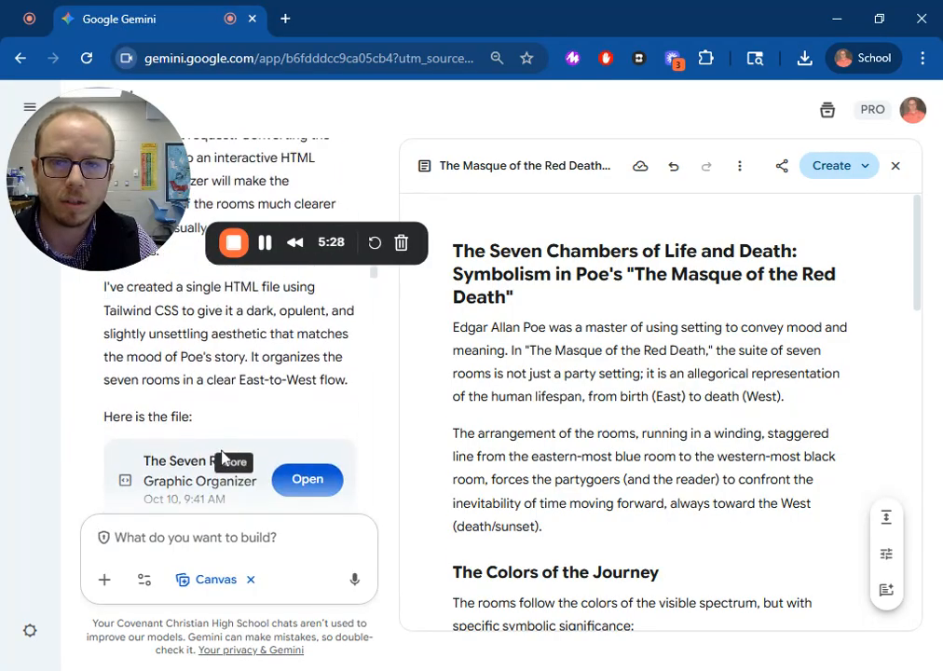
scroll(270, 456, "down", 1)
left_click(306, 450)
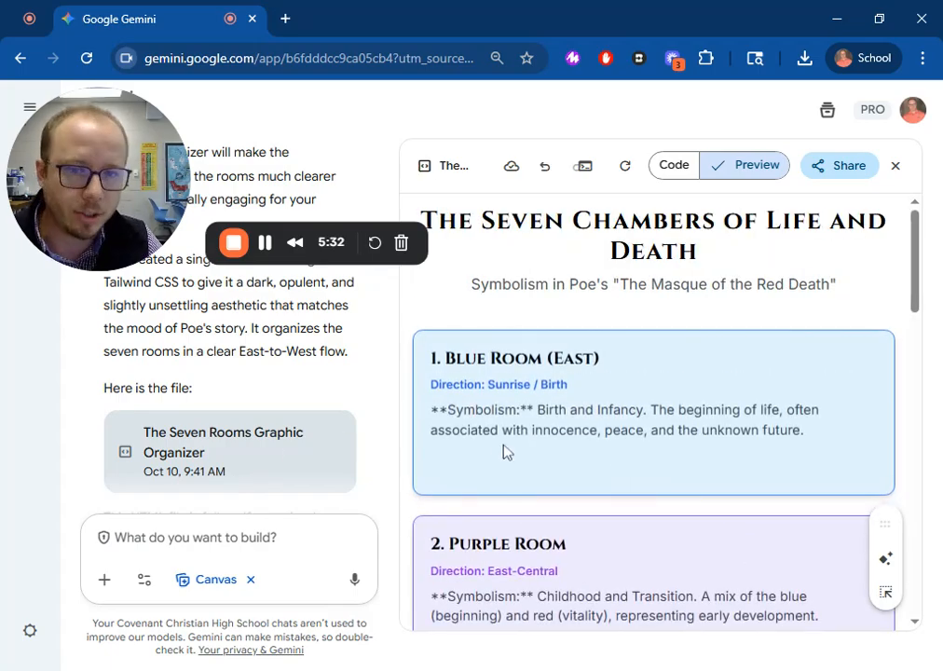
- Check the organizer's rooms and clock section for asterisks, and ask Gemini "Can you retry that on the html file"
scroll(505, 449, "down", 10)
scroll(503, 456, "down", 4)
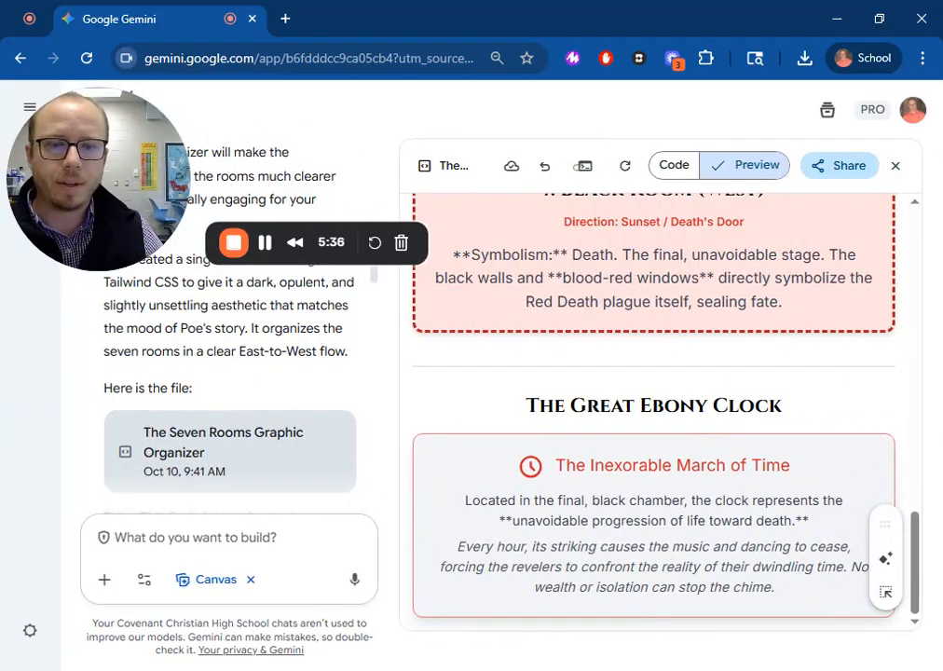
scroll(229, 326, "down", 3)
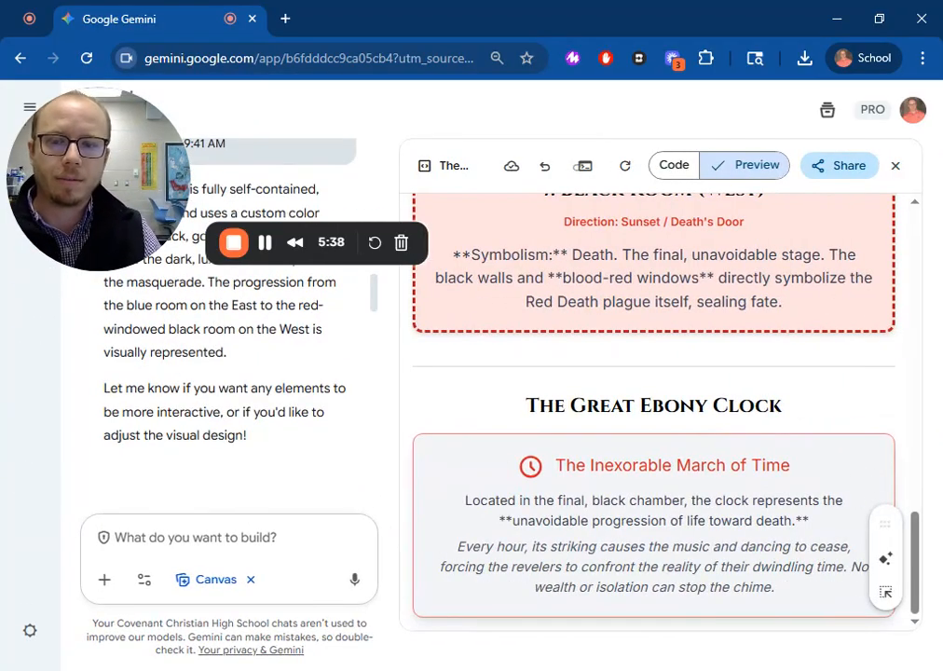
type("Can")
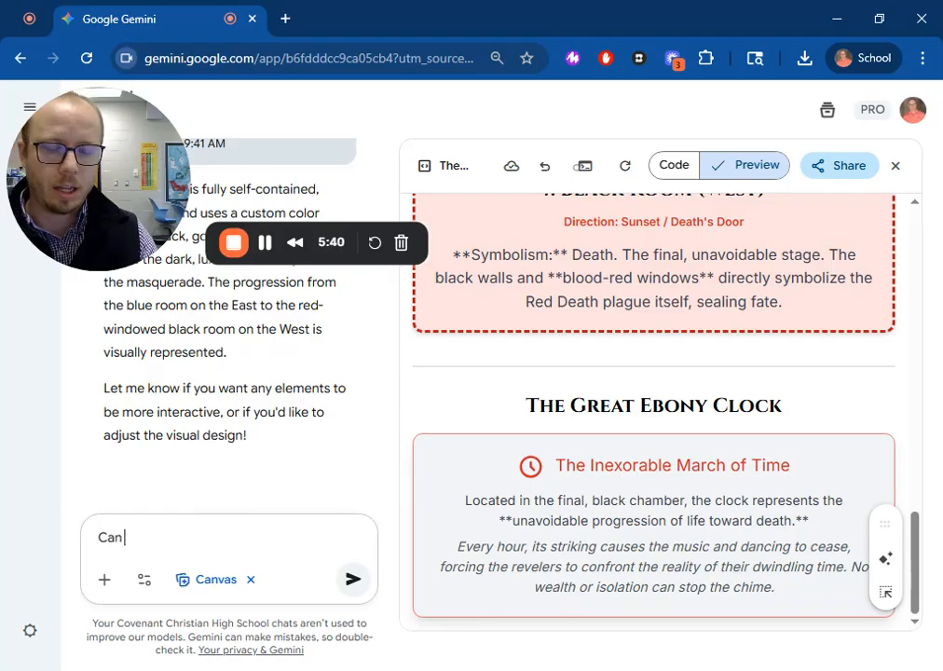
type(" you retry that")
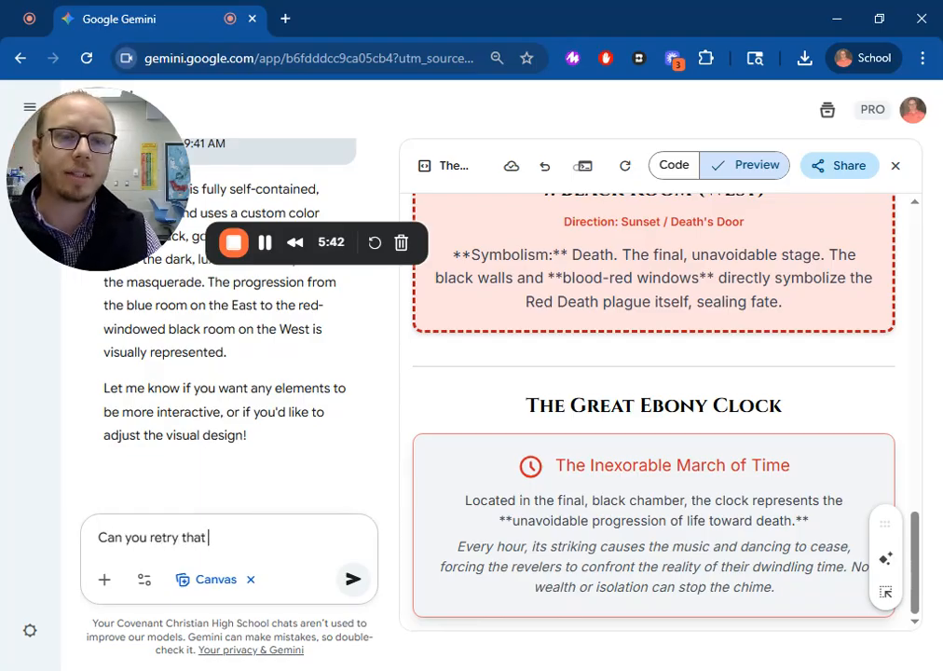
type(" on the html fil")
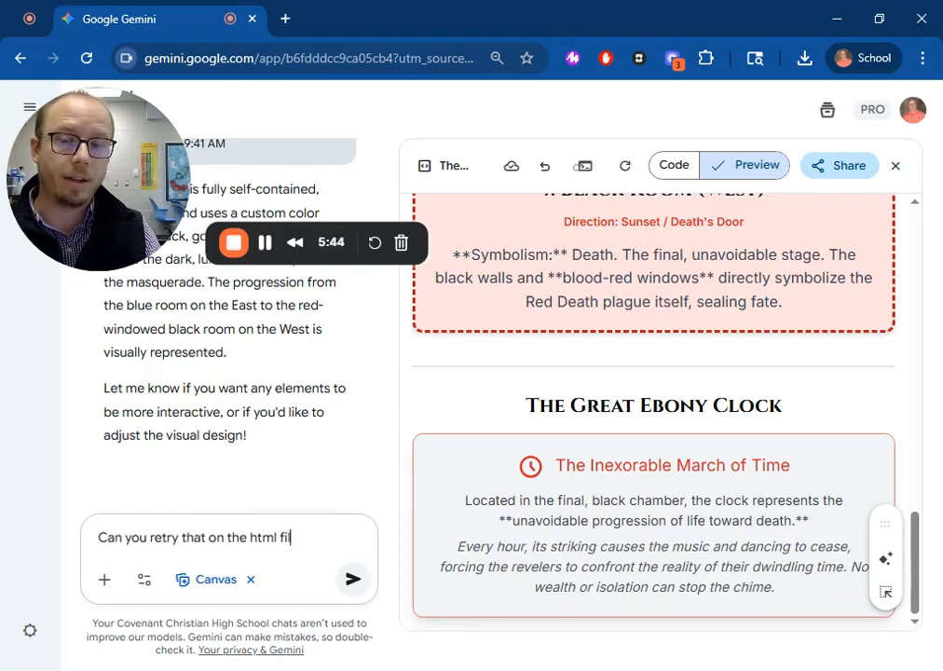
type("e")
key("Return")
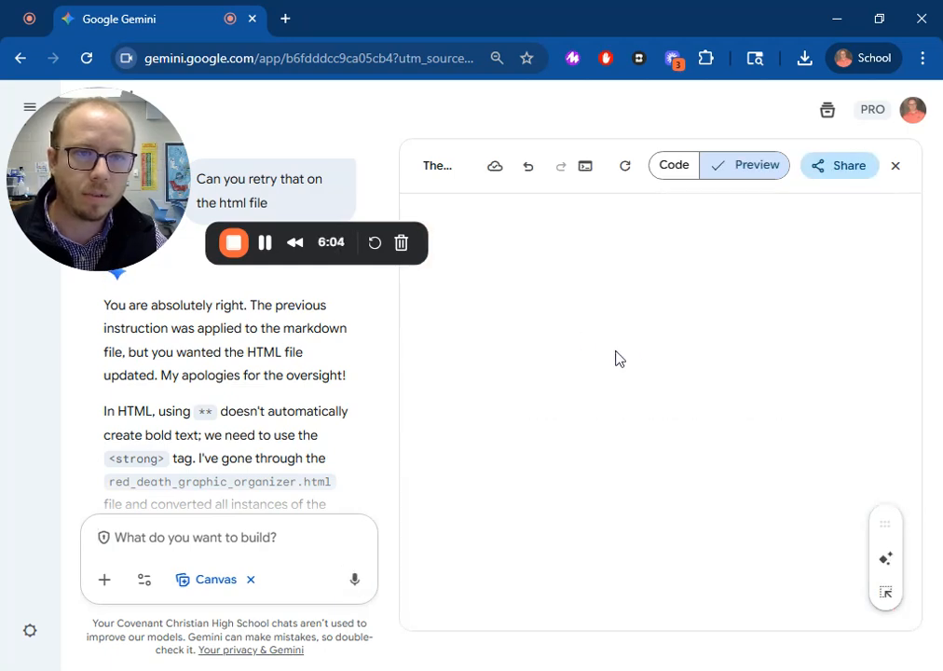
- Review the emphasized words in the updated organizer preview and copy the organizer's contents
scroll(547, 496, "down", 3)
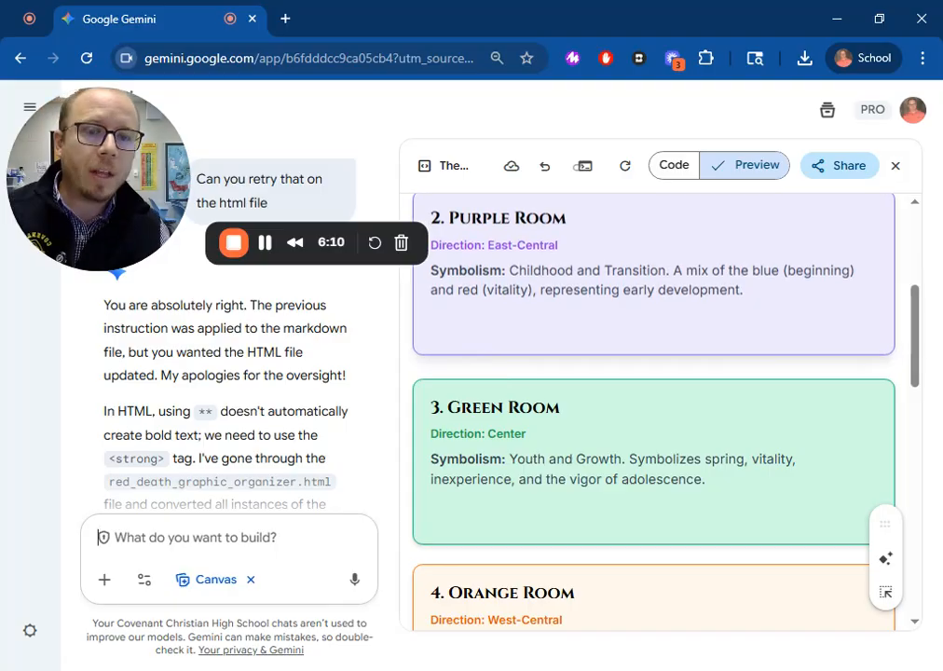
scroll(673, 453, "down", 2)
scroll(762, 299, "up", 2)
left_click(855, 168)
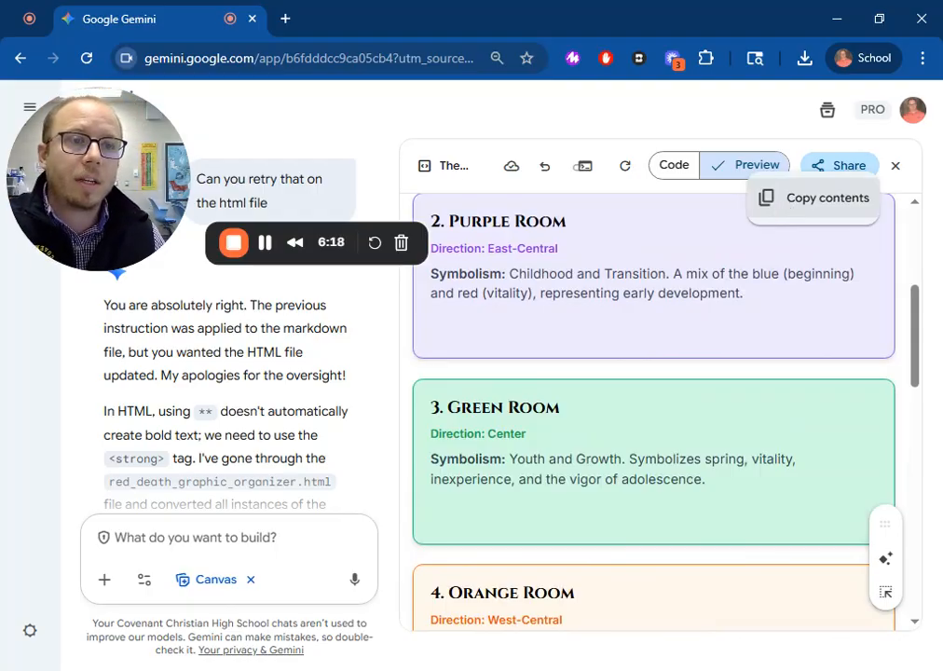
left_click(774, 199)
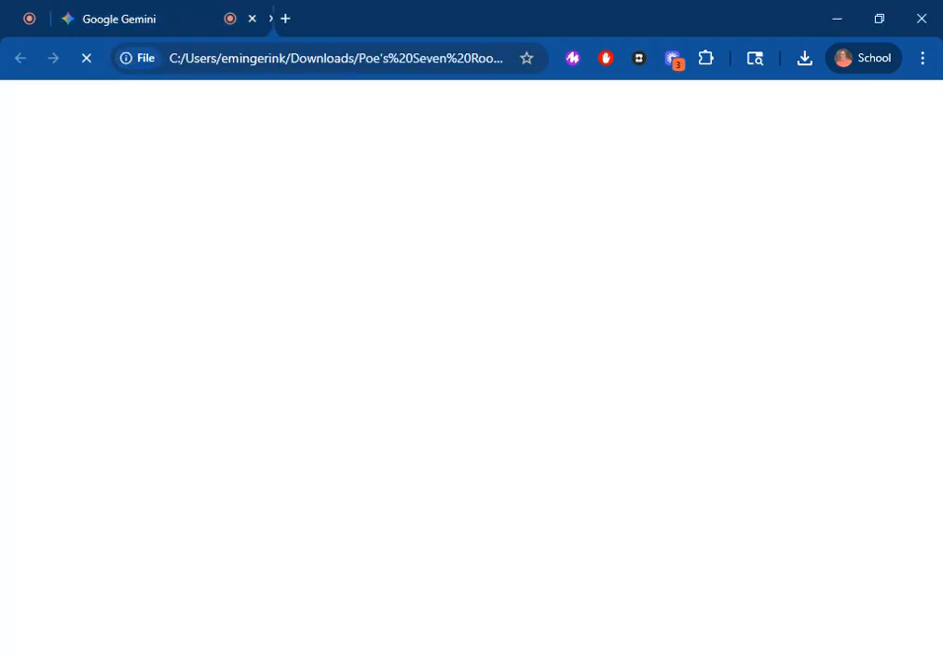
- Review the downloaded HTML organizer page and print it in portrait layout to the Work Room Copier
scroll(389, 254, "down", 7)
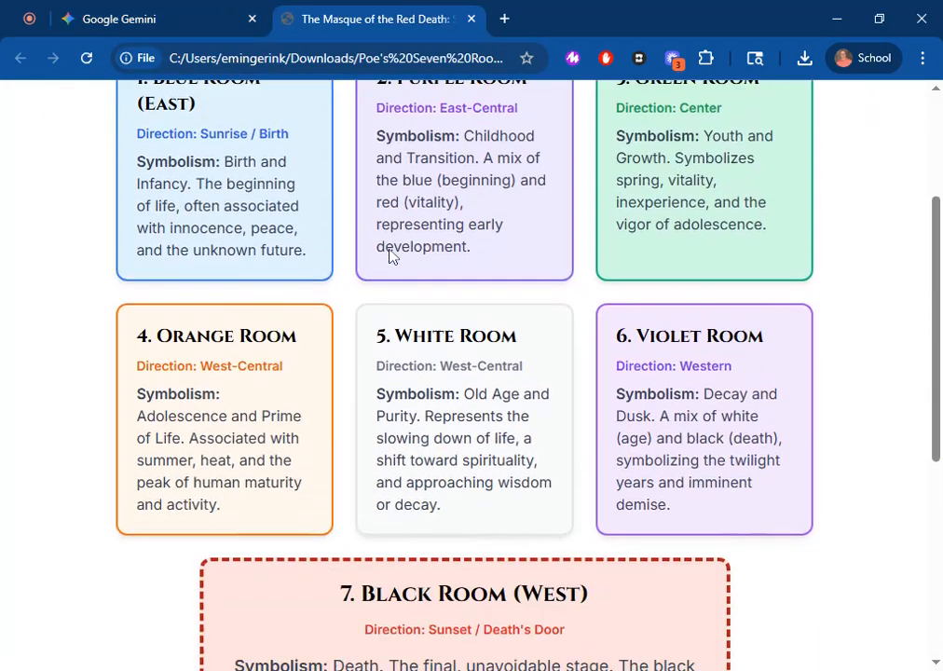
scroll(410, 279, "up", 5)
scroll(410, 279, "up", 3)
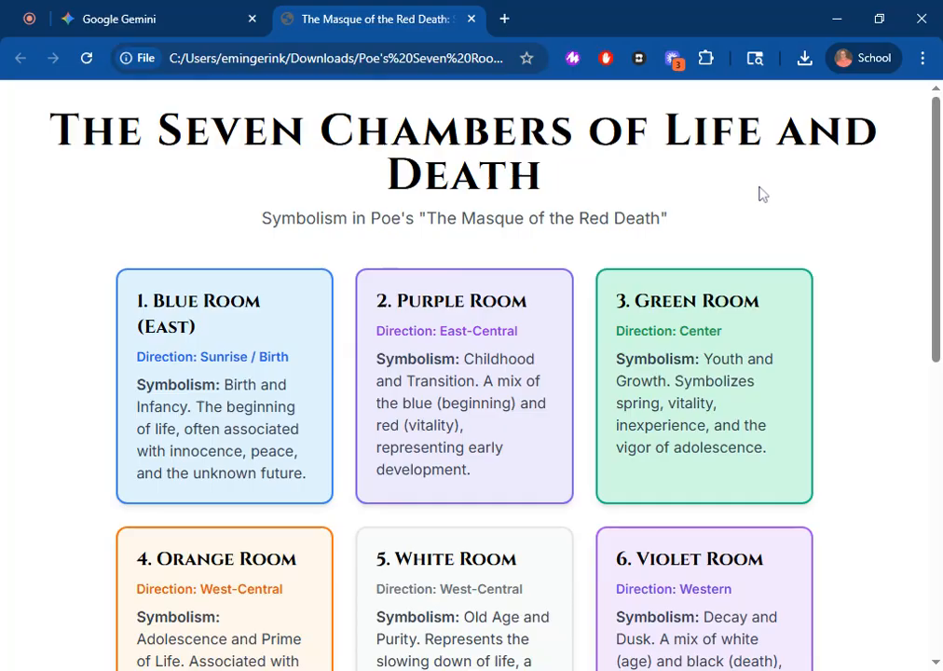
key("ctrl+p")
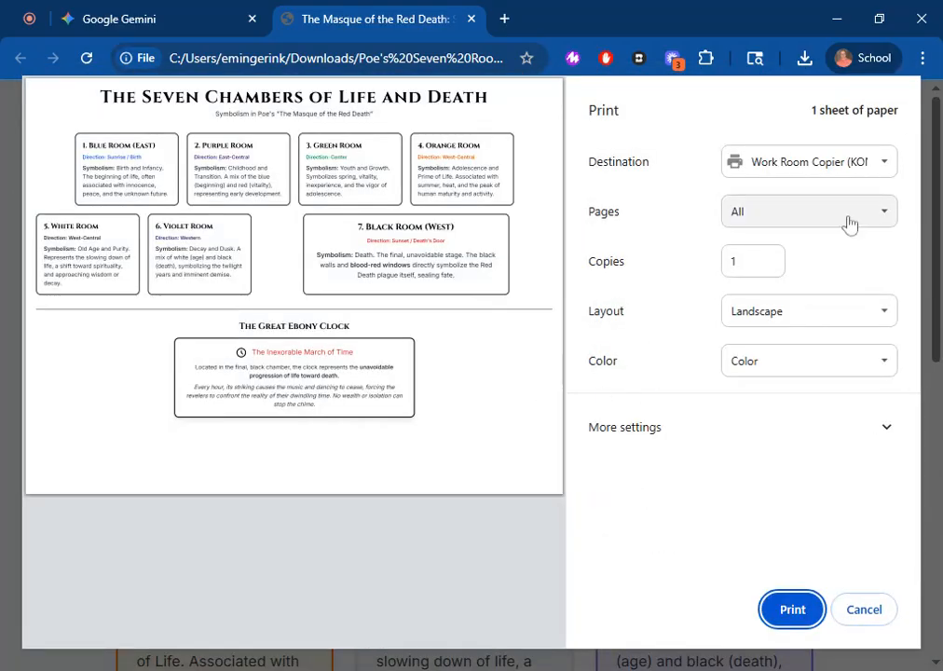
left_click(843, 325)
left_click(777, 349)
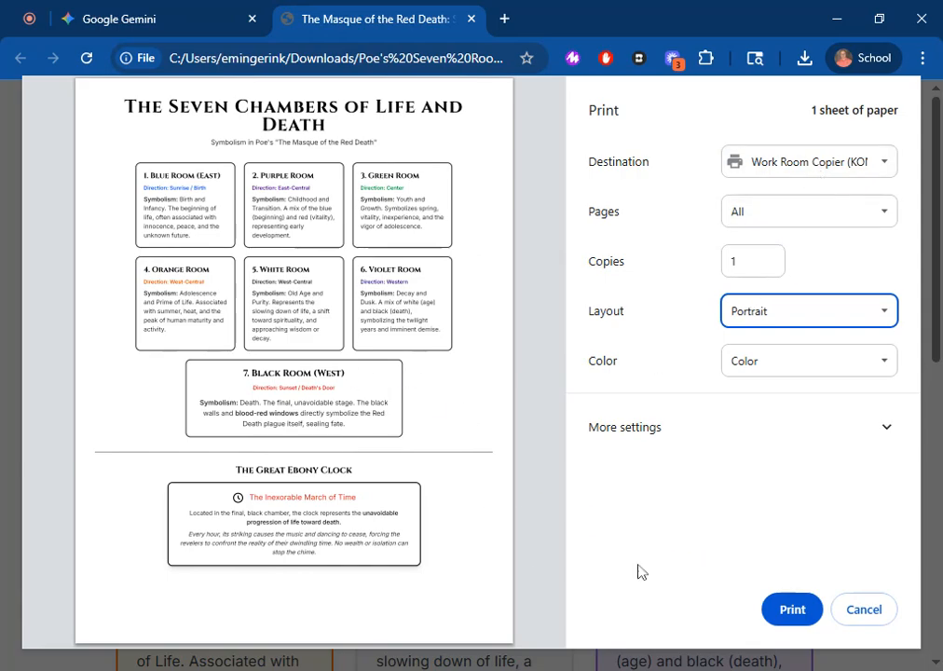
left_click(793, 606)
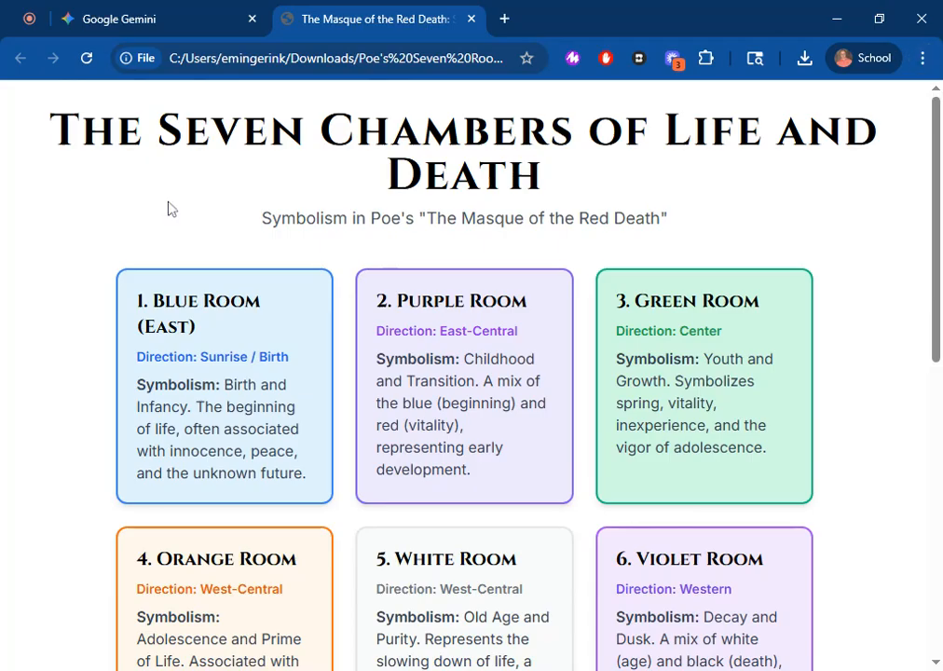
- Output the organizer page with the print destination Save as PDF, and return to the Google Gemini page
key("ctrl+p")
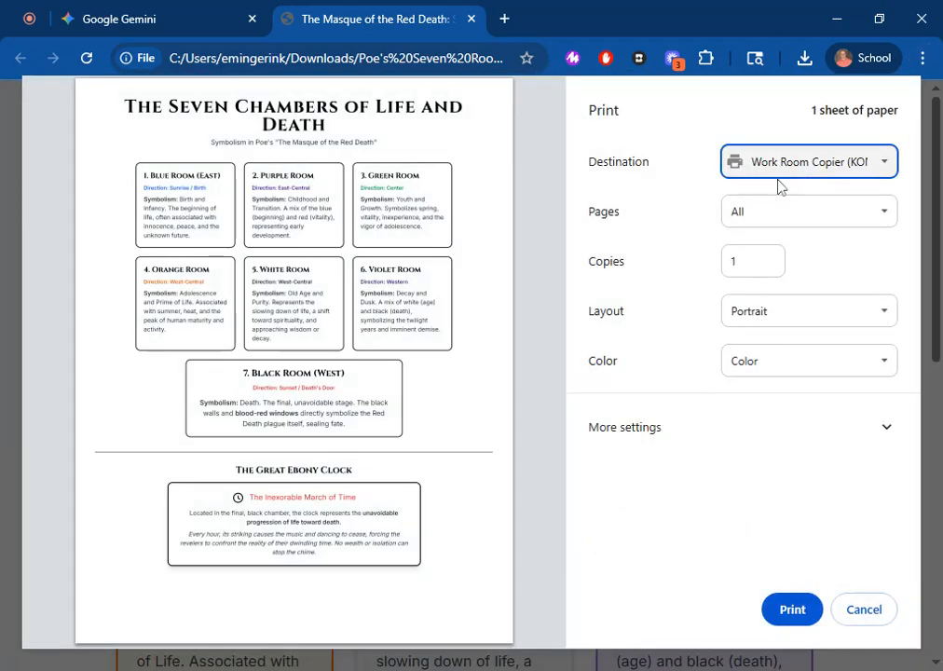
left_click(780, 172)
left_click(734, 265)
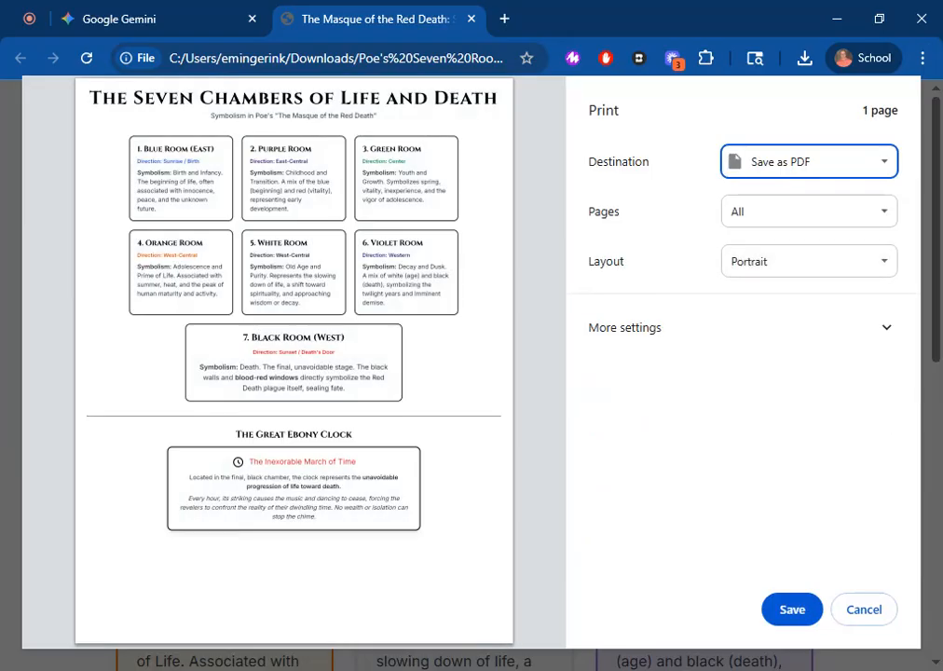
left_click(804, 613)
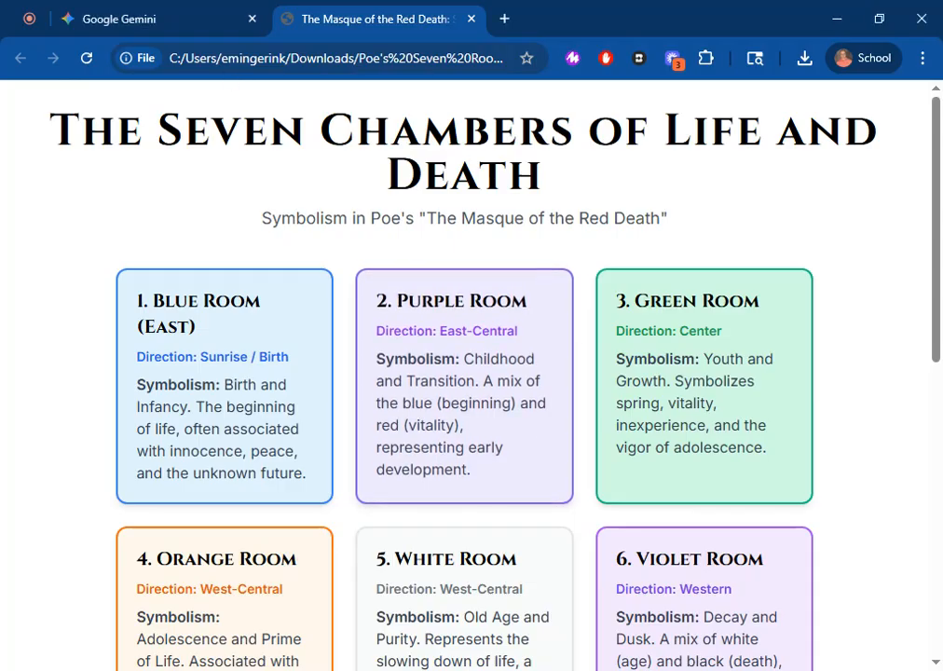
left_click(29, 28)
left_click(172, 11)
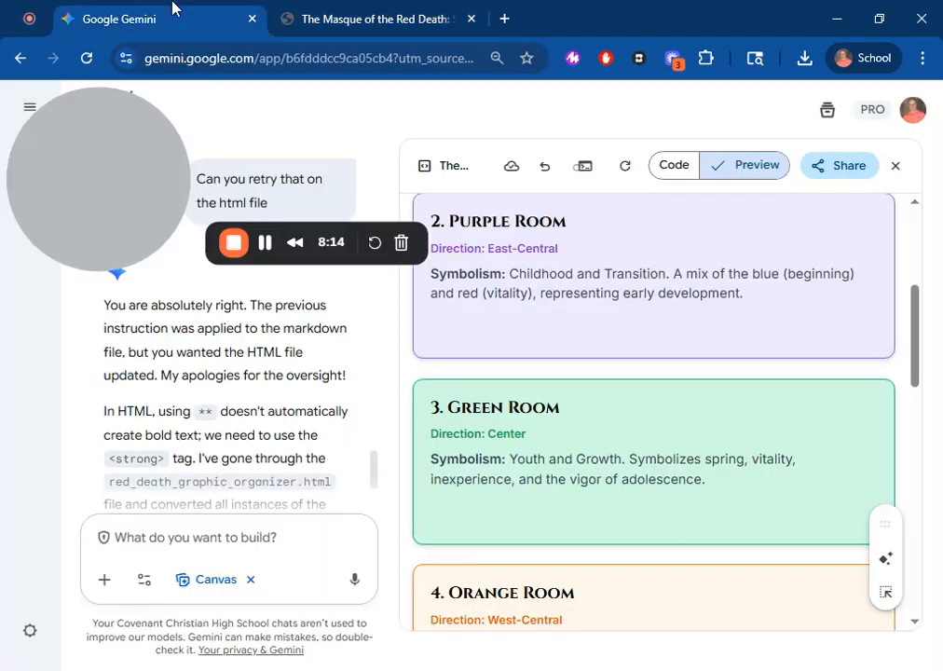